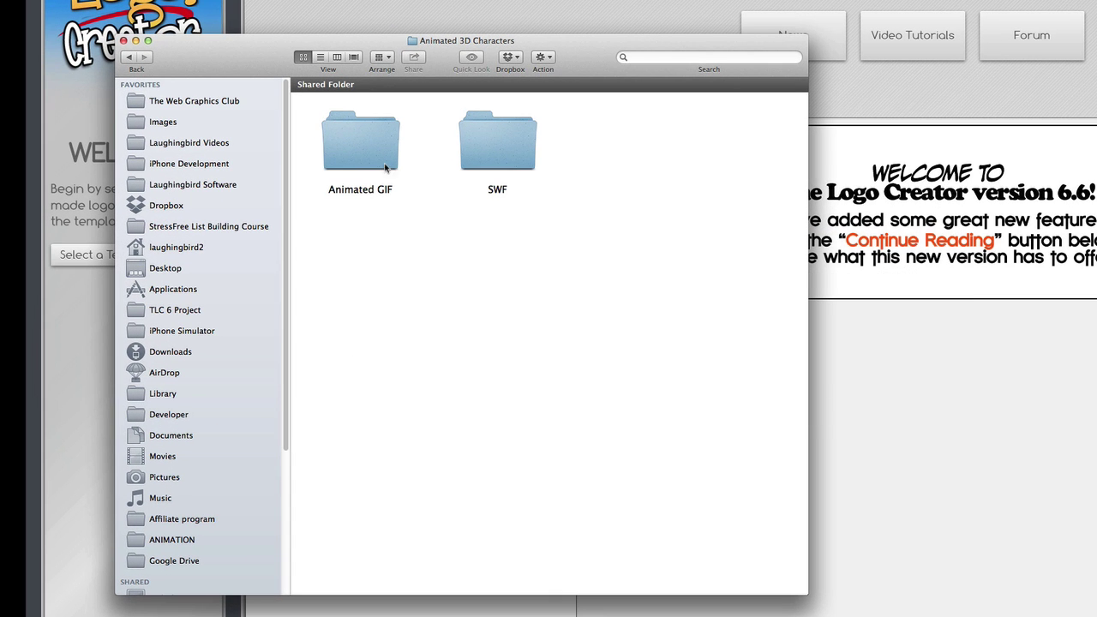
- Open the Animated GIF folder and preview the listening-music, exercise and boxing animations in Safari
double_click(374, 154)
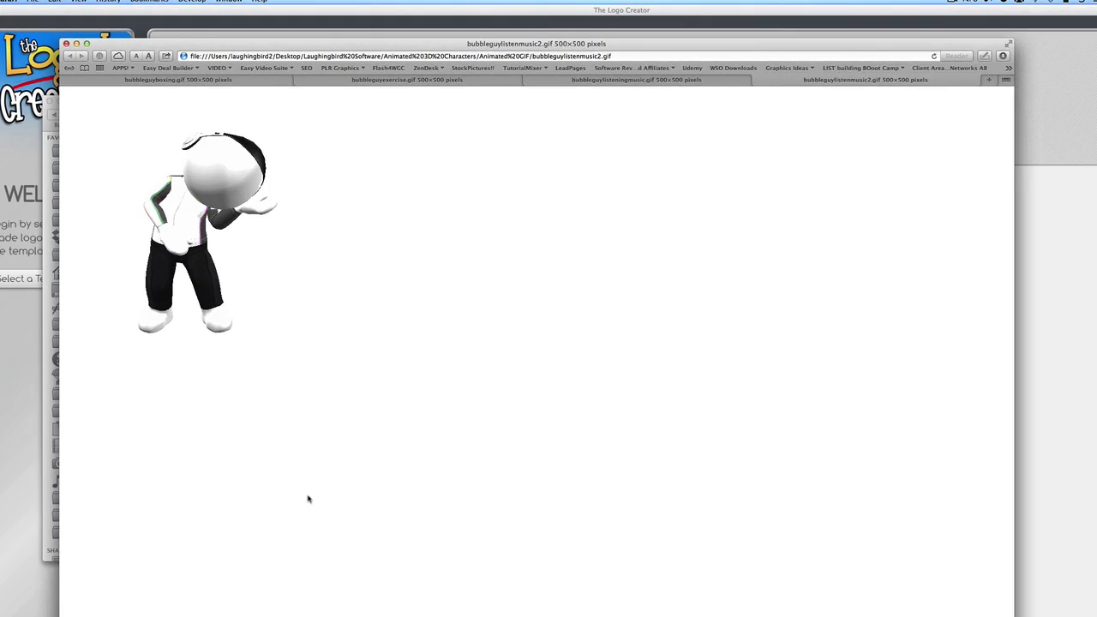
click(536, 74)
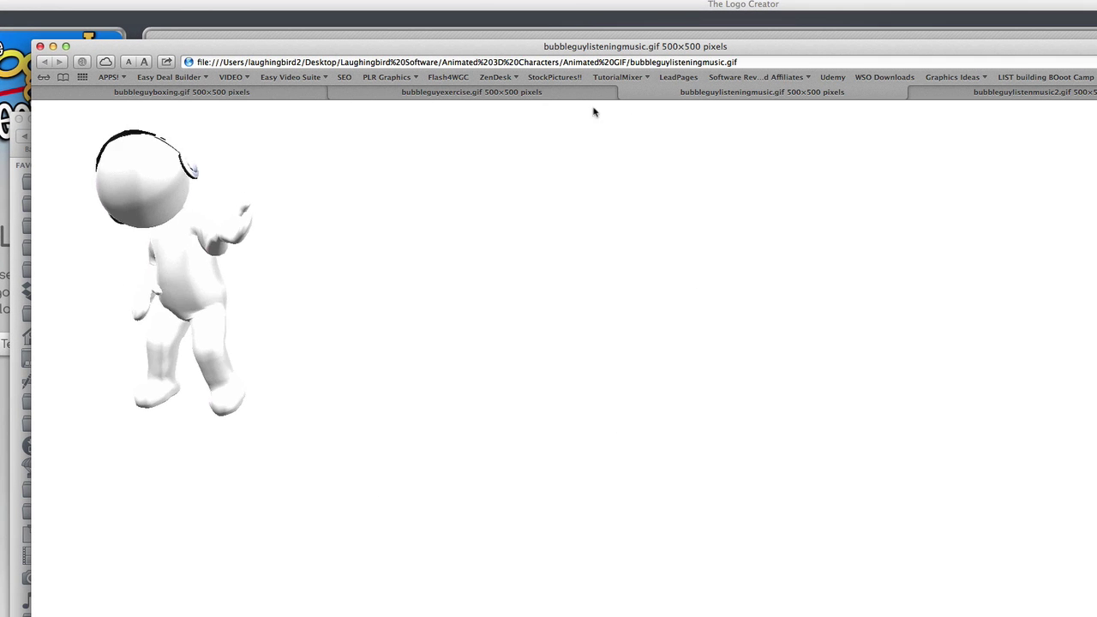
click(531, 97)
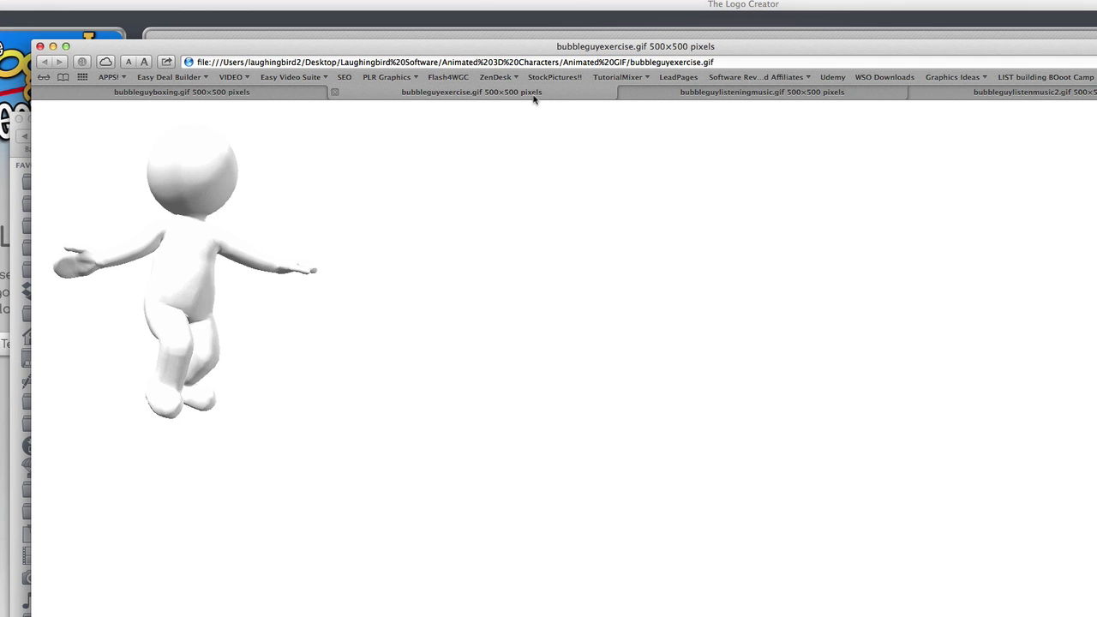
click(206, 98)
- Return in Finder to the Animated 3D Characters folder and open its SWF folder
key(super+Tab)
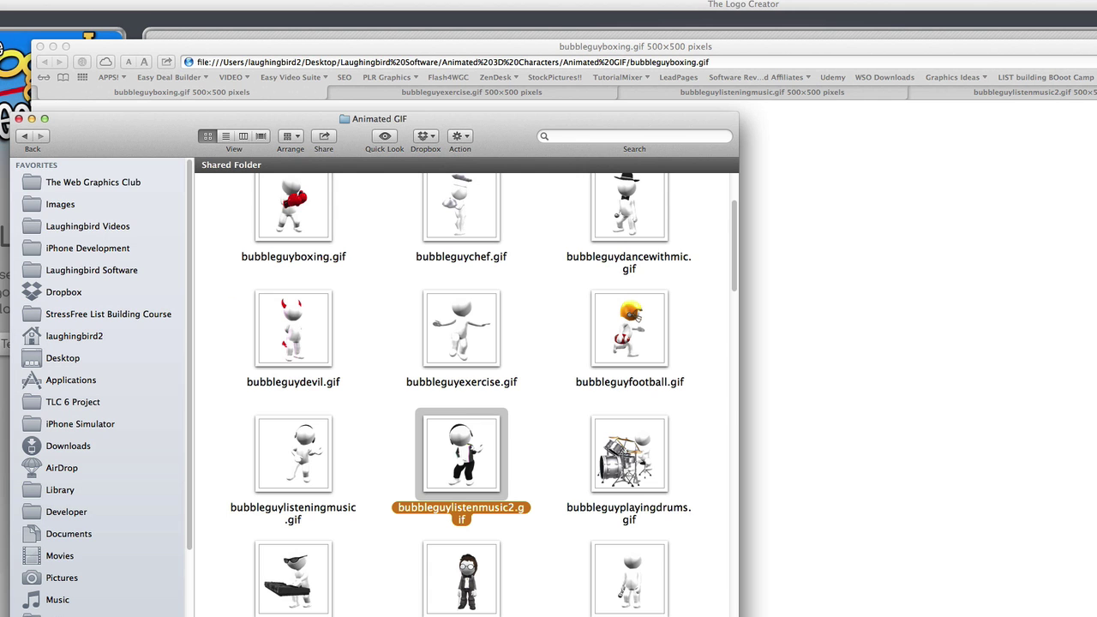
click(359, 206)
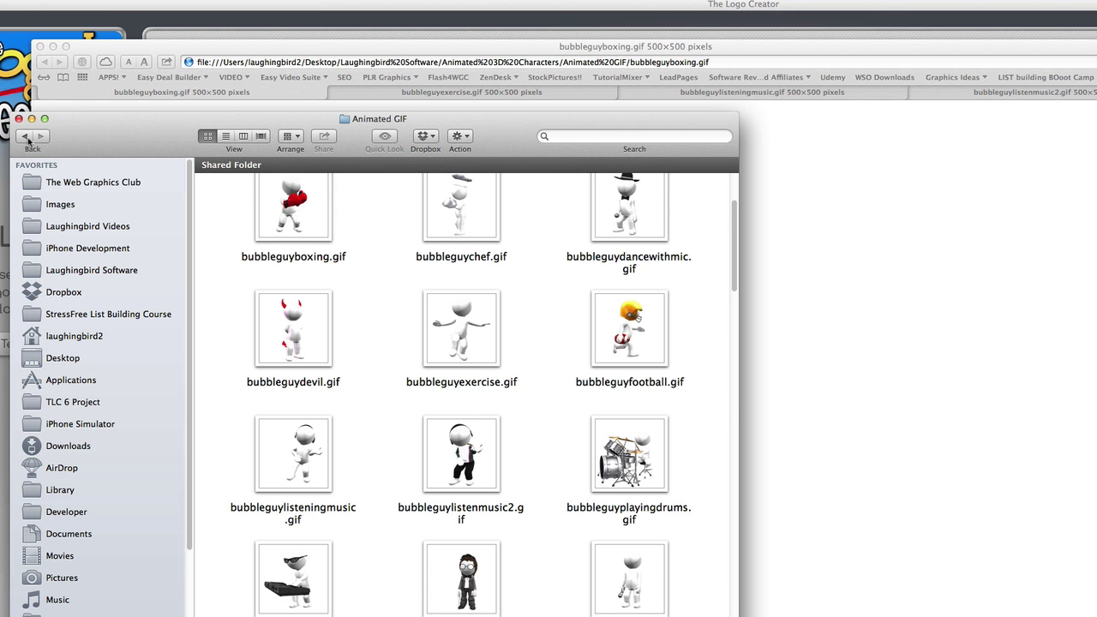
click(24, 139)
click(85, 153)
double_click(408, 227)
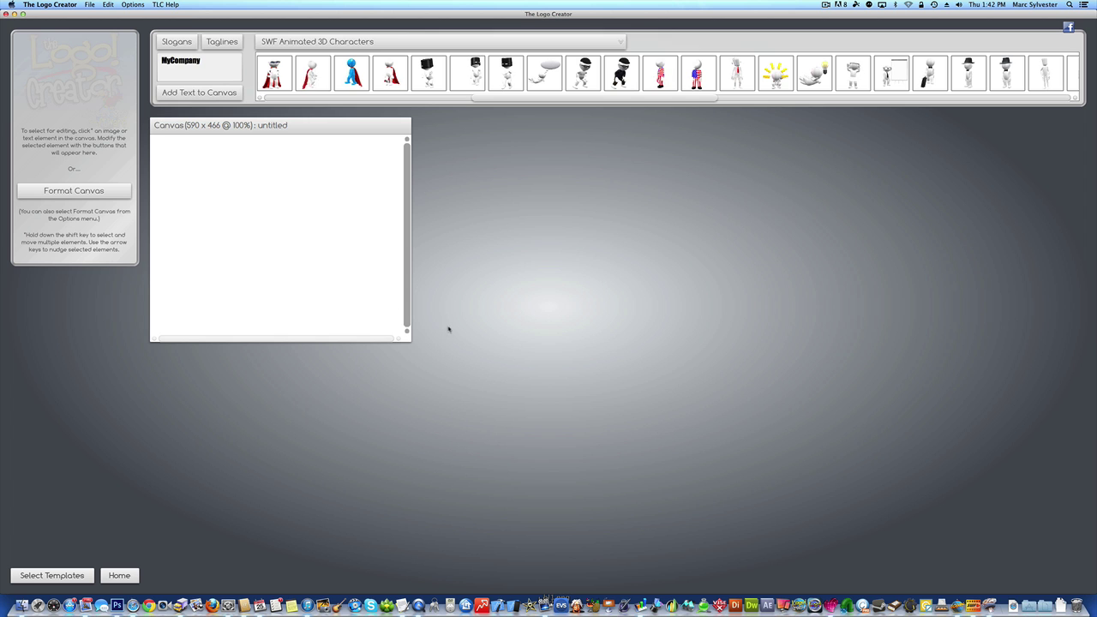
- Drag the blank untitled canvas out from 590 x 466 to 1142 x 829
click(85, 4)
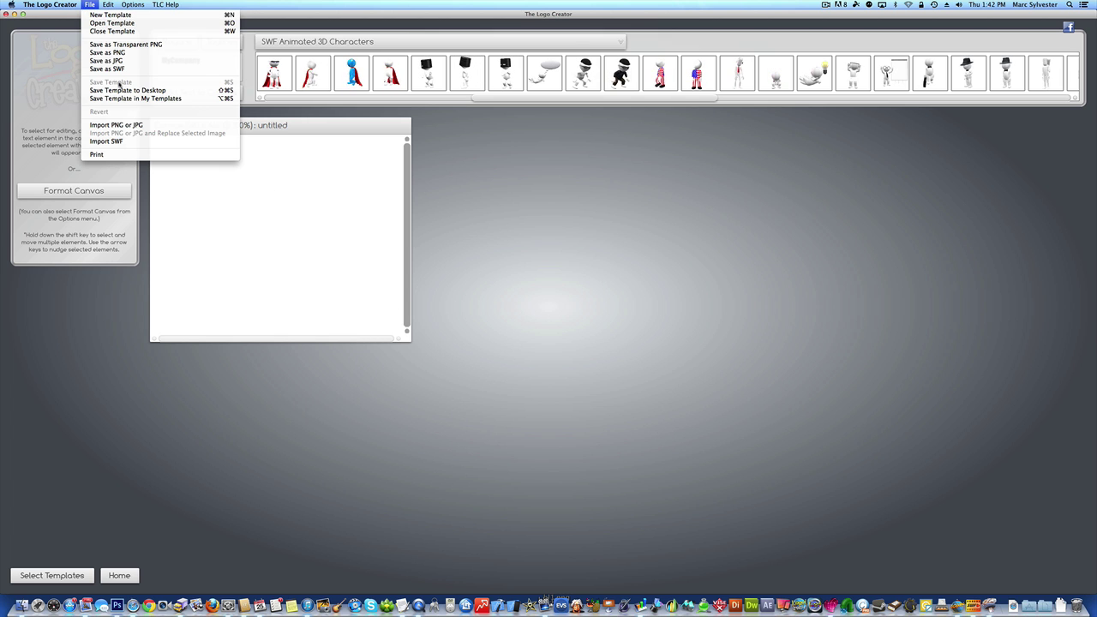
click(425, 384)
drag(409, 339, 651, 499)
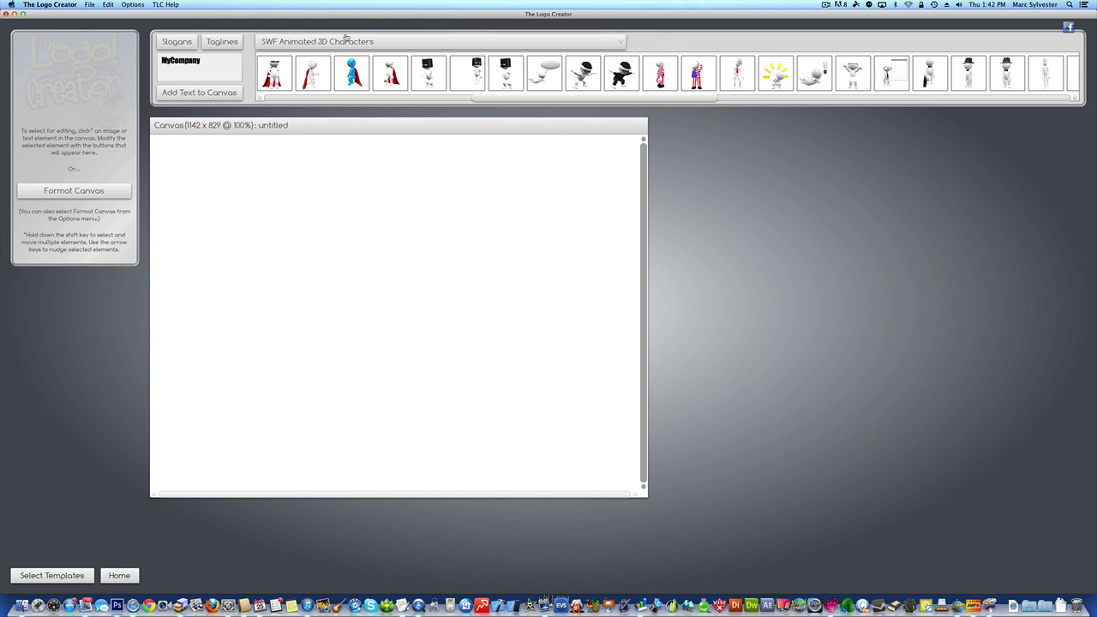
- Switch to the SWF Animated 3D Characters collection and drop the raised-arms character at the canvas centre
click(346, 40)
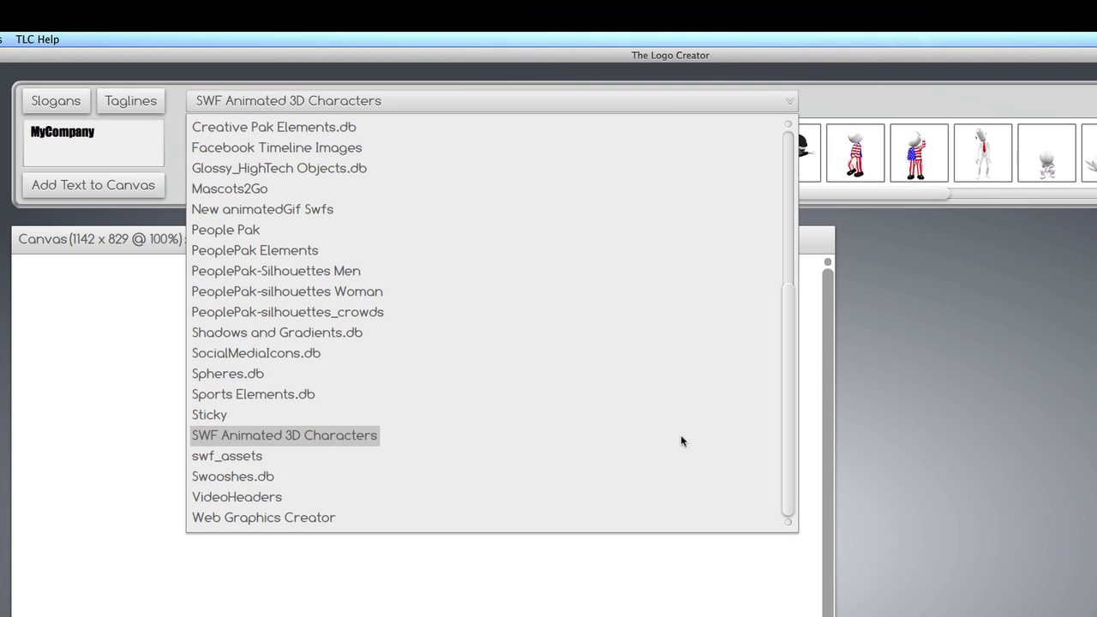
mouse_move(786, 452)
mouse_down()
mouse_move(816, 252)
mouse_move(799, 467)
mouse_up()
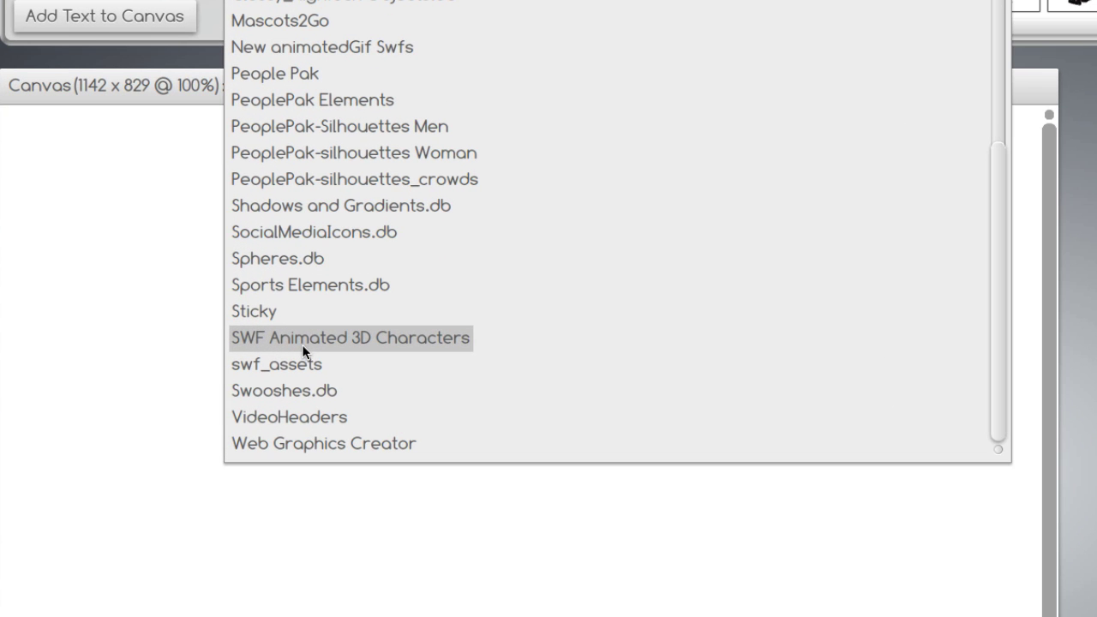
click(304, 340)
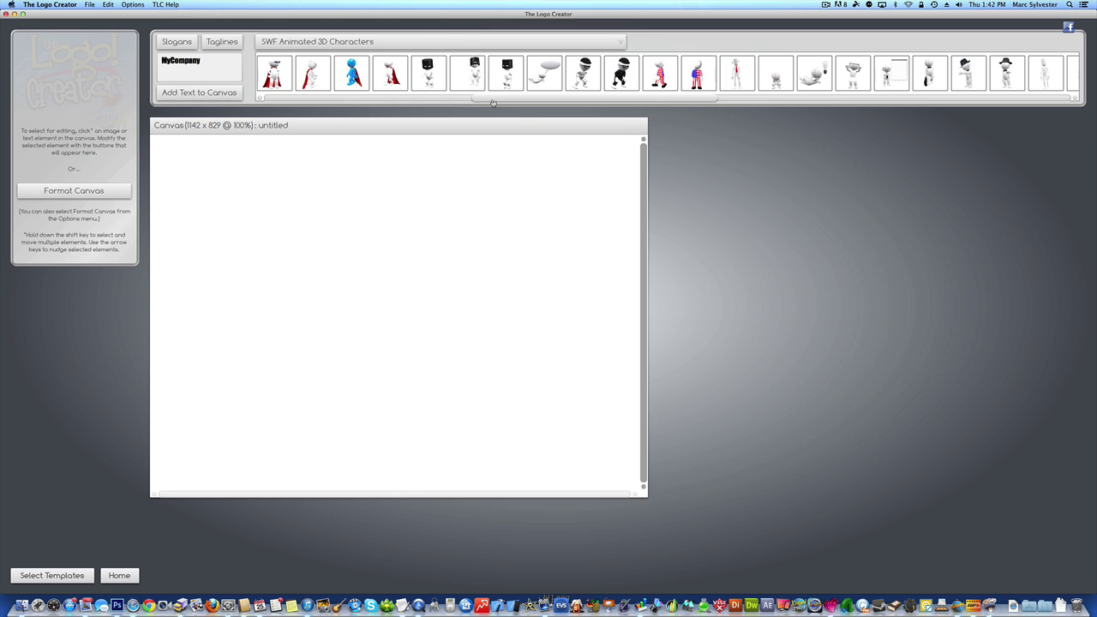
mouse_move(493, 102)
mouse_down()
mouse_move(263, 103)
mouse_move(365, 99)
mouse_up()
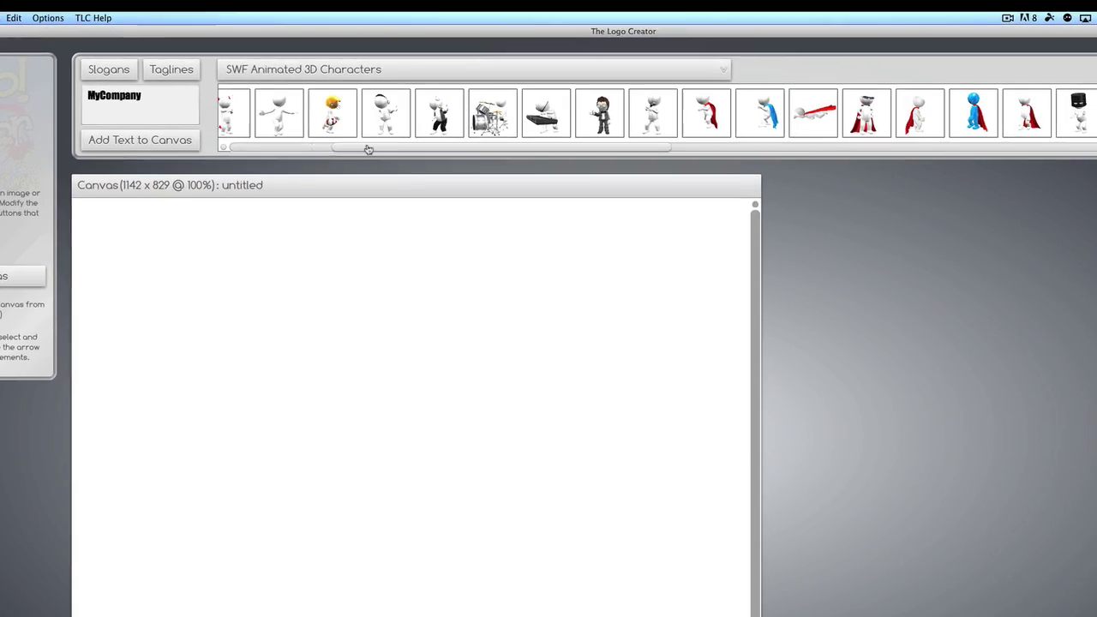
mouse_move(369, 149)
mouse_down()
mouse_move(570, 223)
mouse_move(892, 227)
mouse_up()
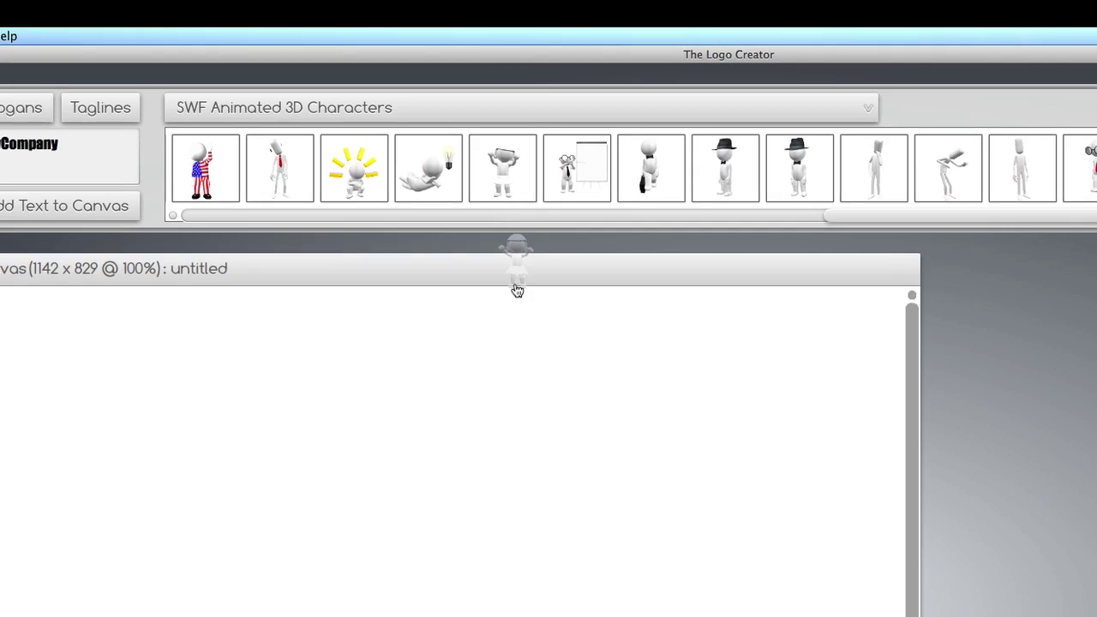
drag(518, 177, 329, 240)
drag(259, 253, 259, 254)
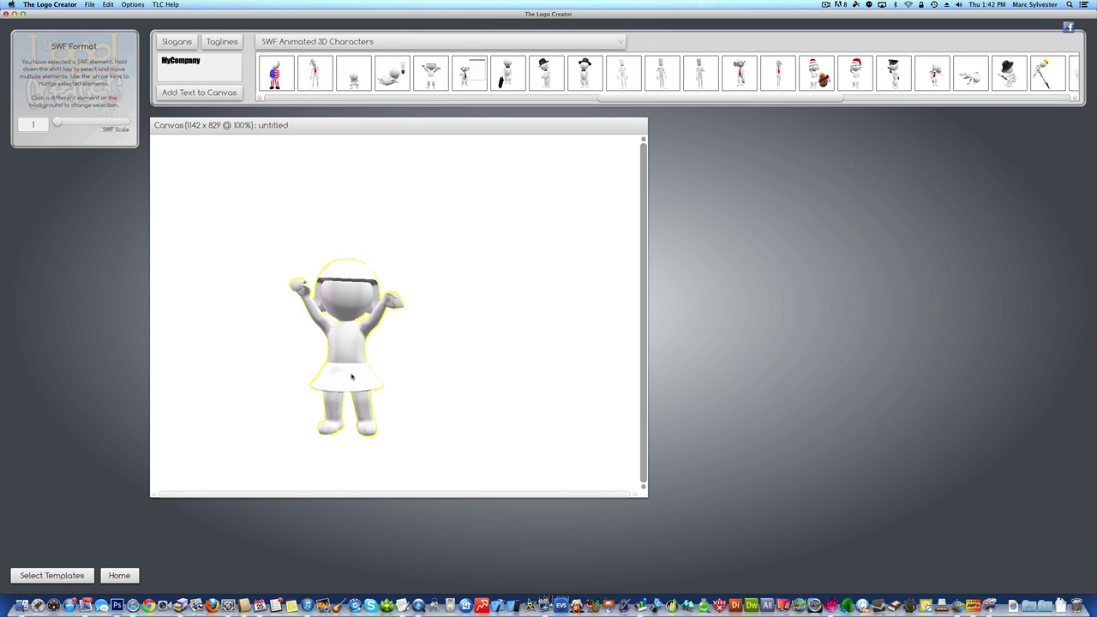
- Move the character upper-left, shrink the canvas to 1048 x 506, and open Format Canvas
drag(352, 377, 231, 272)
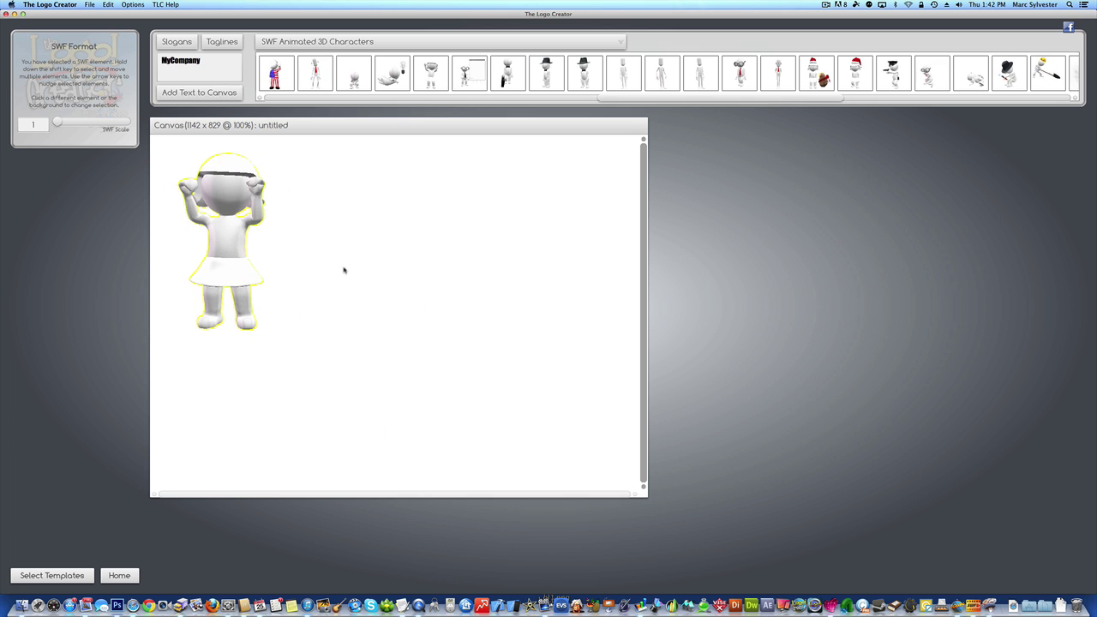
click(580, 423)
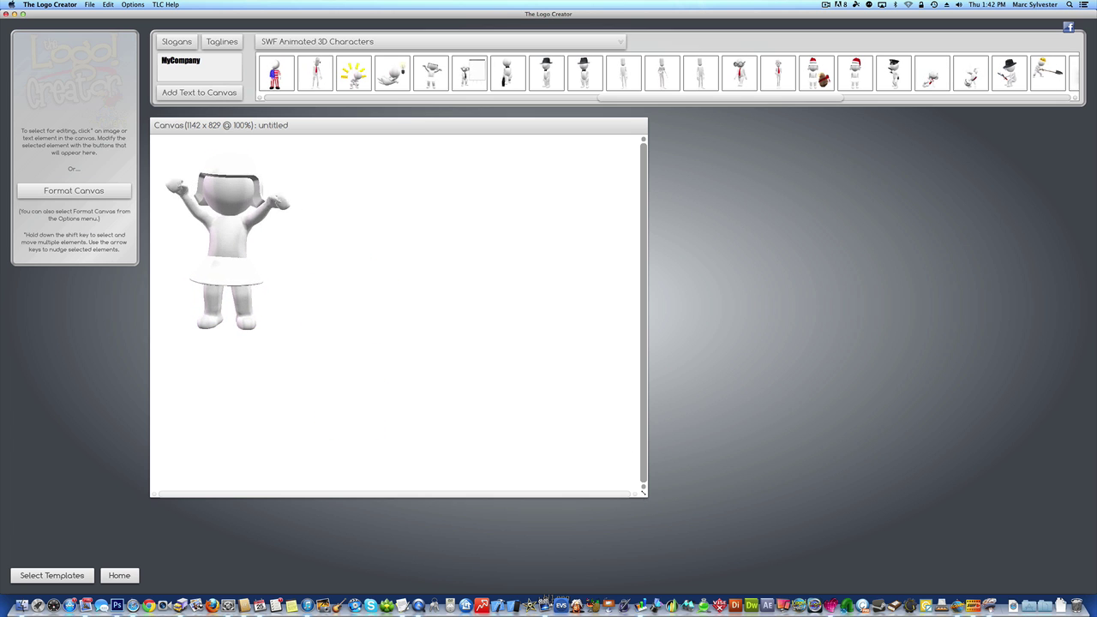
drag(644, 493, 628, 363)
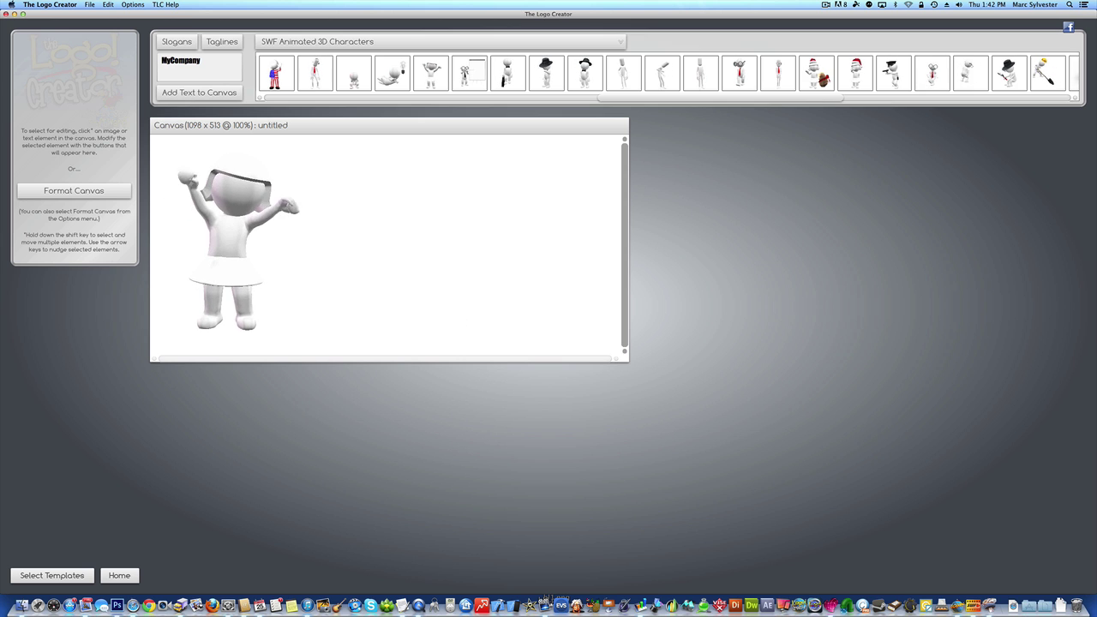
drag(627, 358, 606, 356)
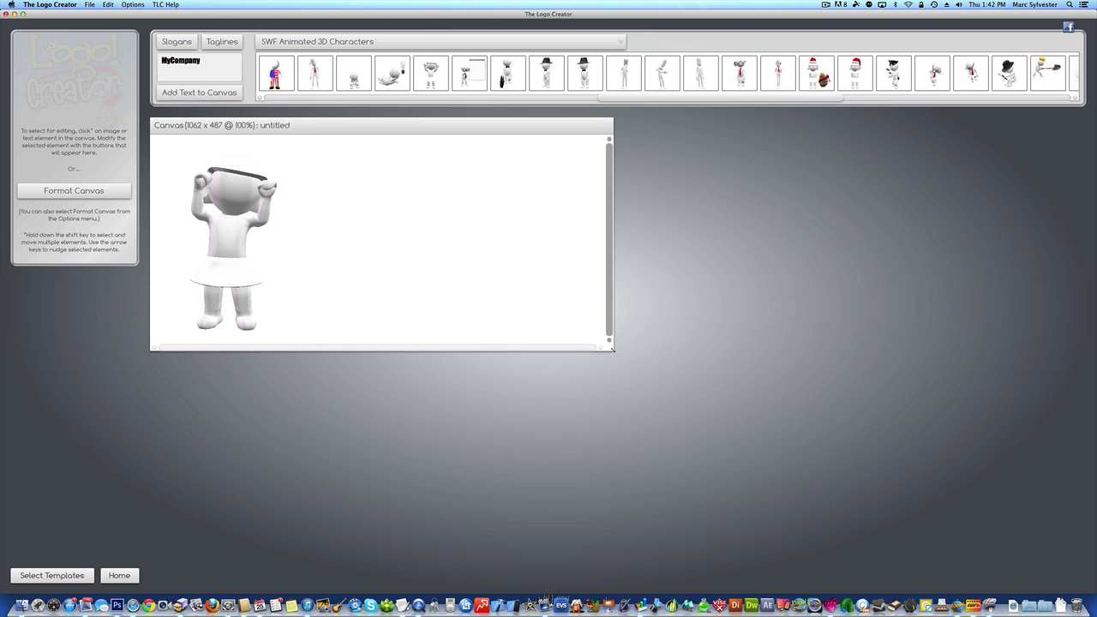
click(84, 190)
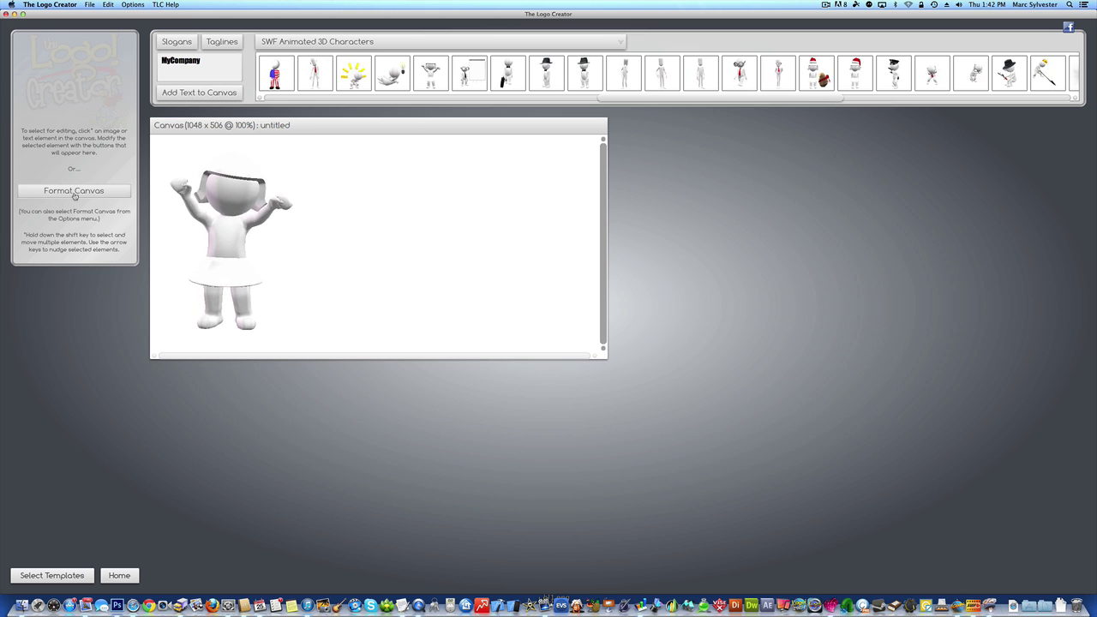
- Set the canvas background to a slightly reddish dark grey
click(93, 165)
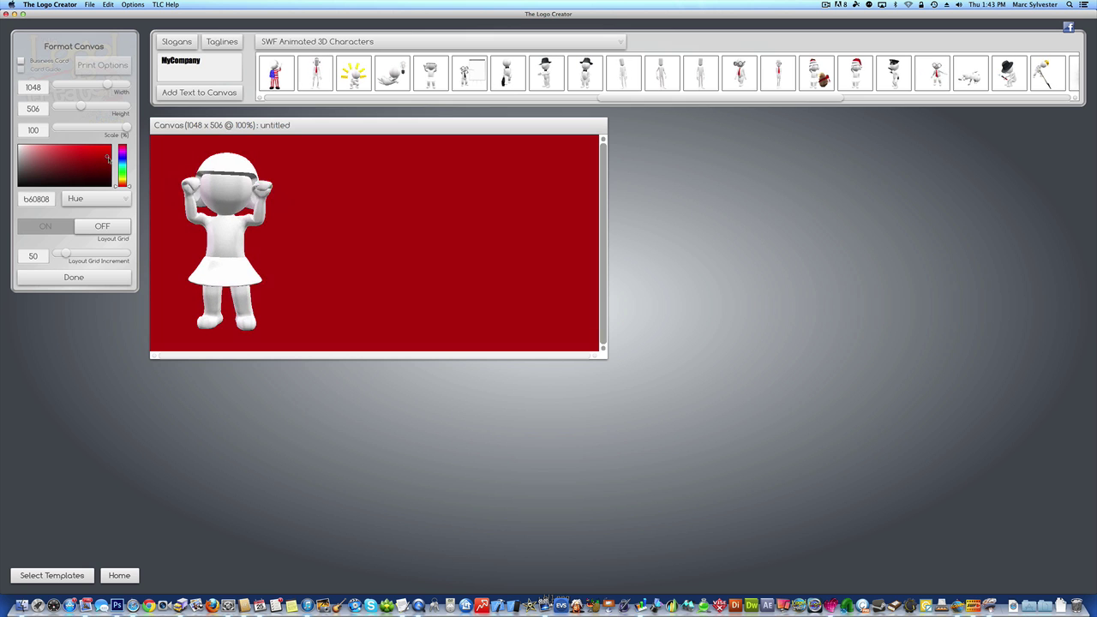
drag(107, 158, 21, 174)
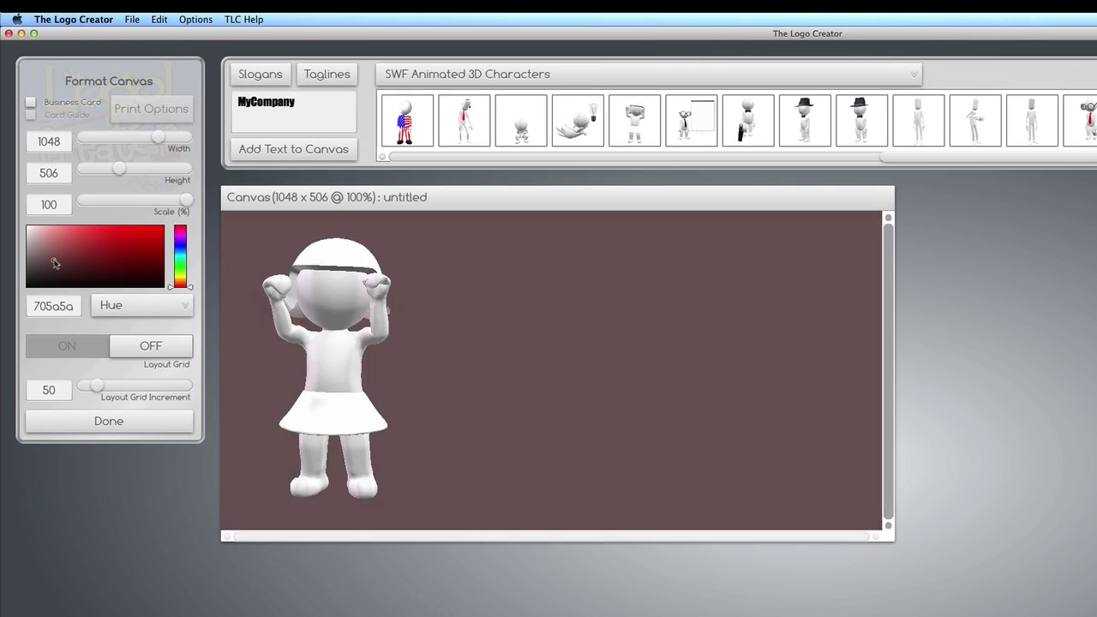
drag(20, 173, 42, 174)
- Shrink the character to SWF scale 0.6 and move it to the upper-left corner
drag(62, 269, 35, 268)
click(334, 368)
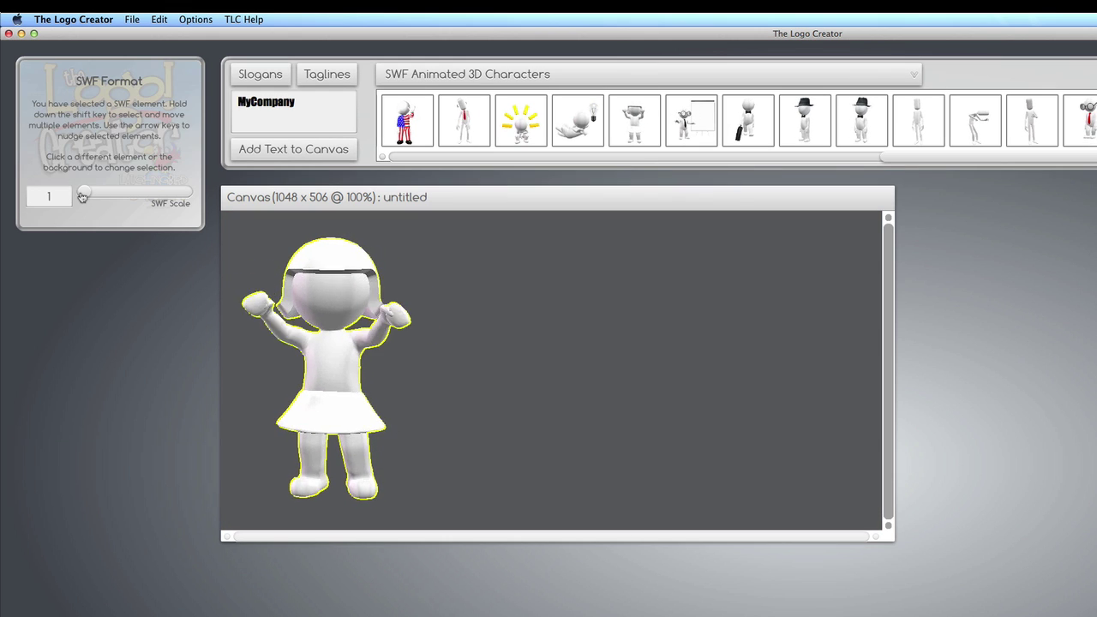
drag(83, 196, 79, 197)
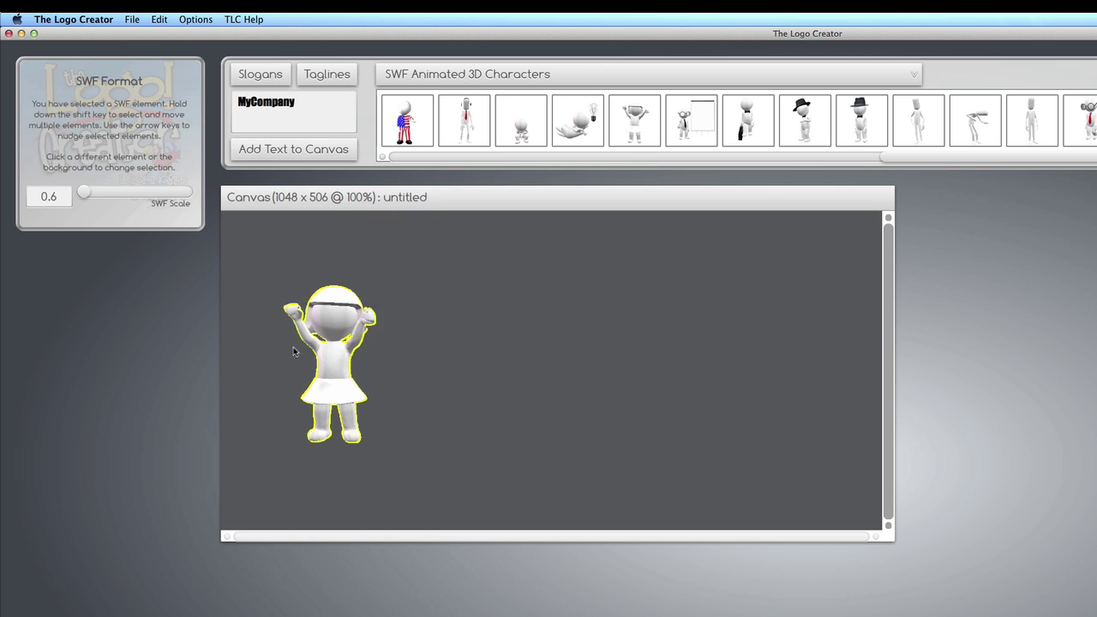
click(442, 382)
drag(334, 369, 283, 313)
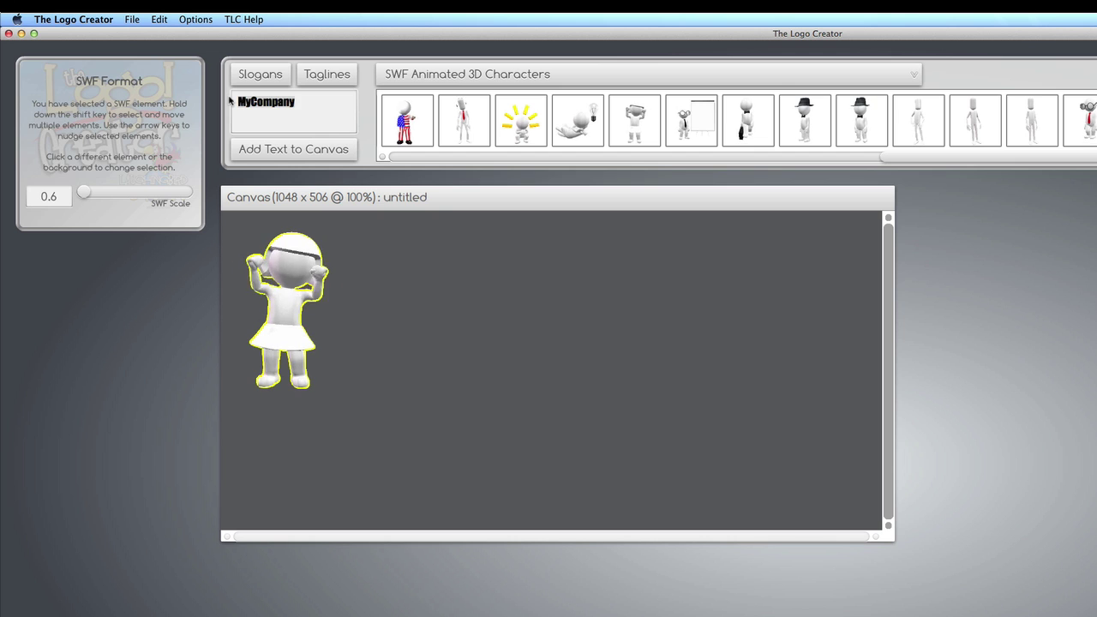
- Add the 'My New Company' title beside the character and fit the tightened tagline beneath it
text(My New Com)
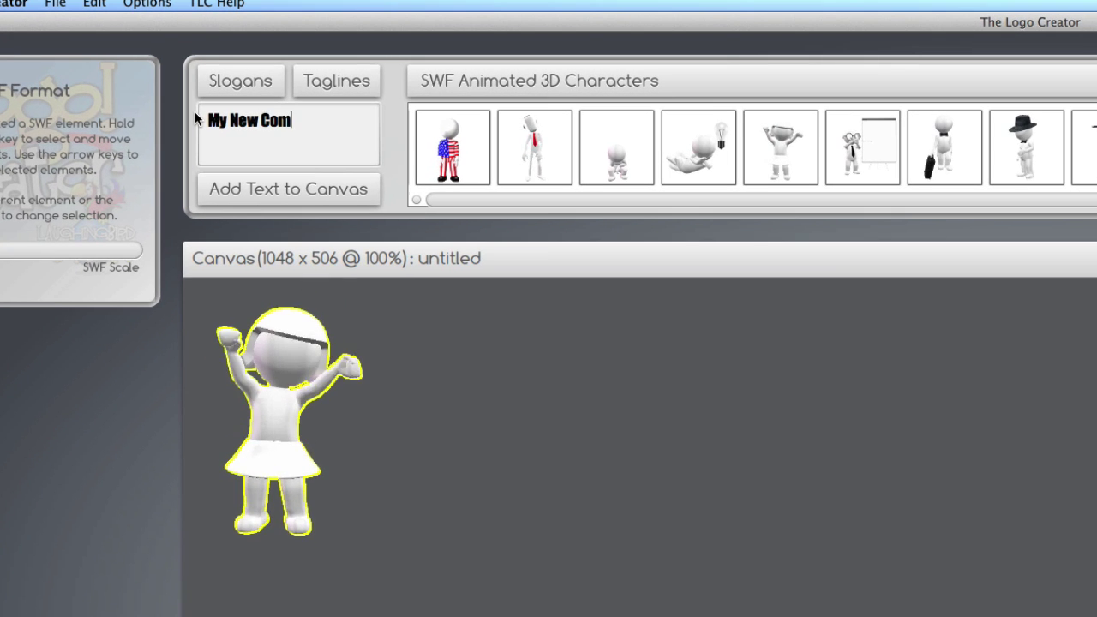
text(pany)
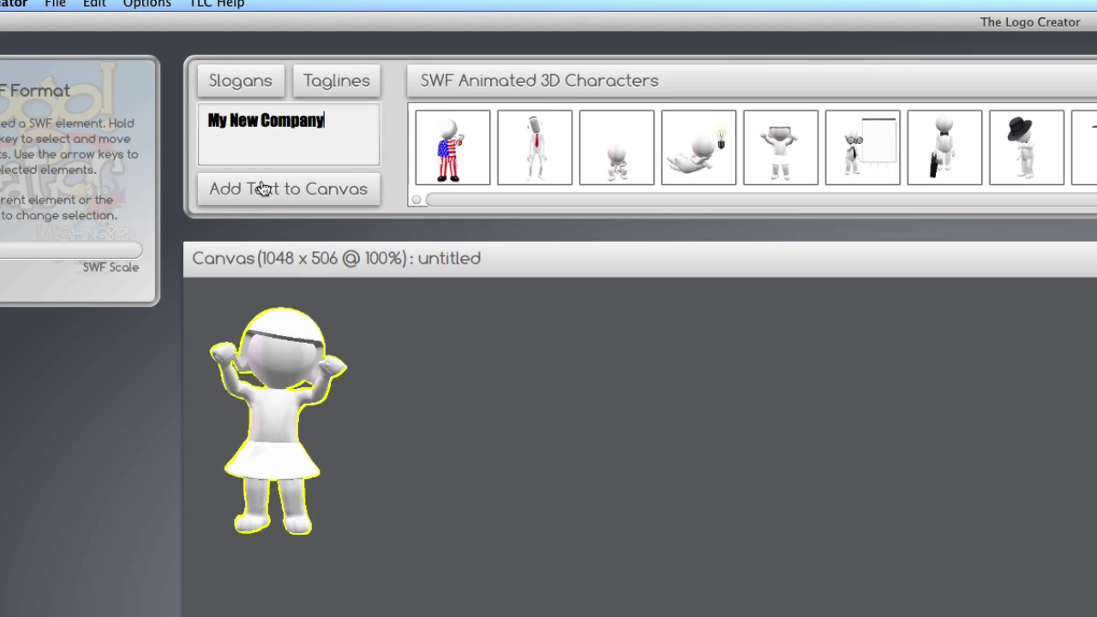
click(270, 189)
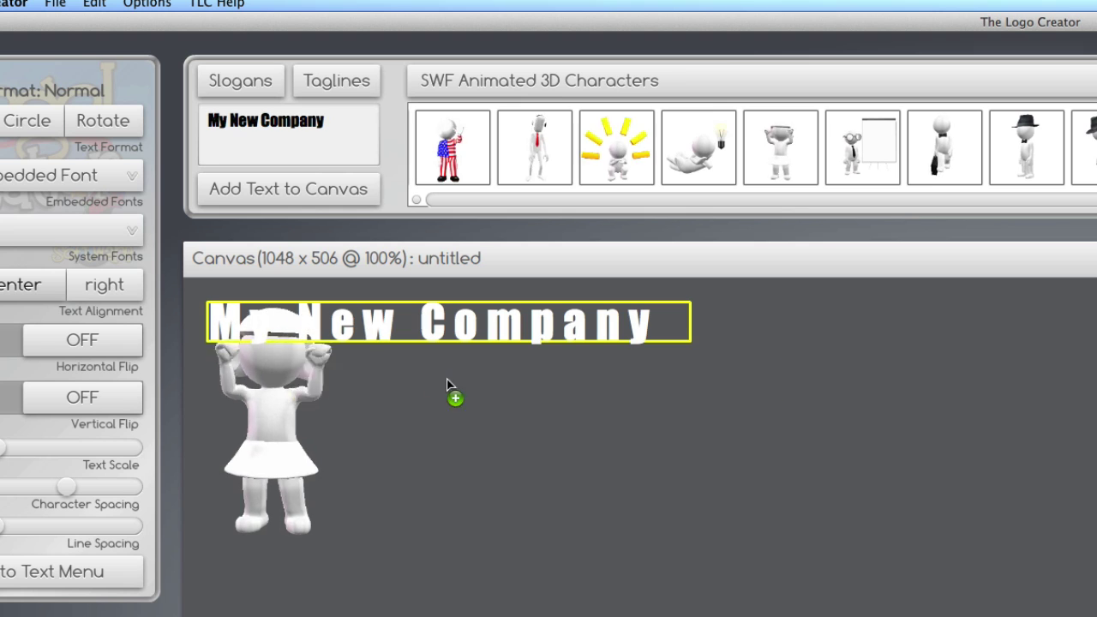
drag(345, 334, 480, 437)
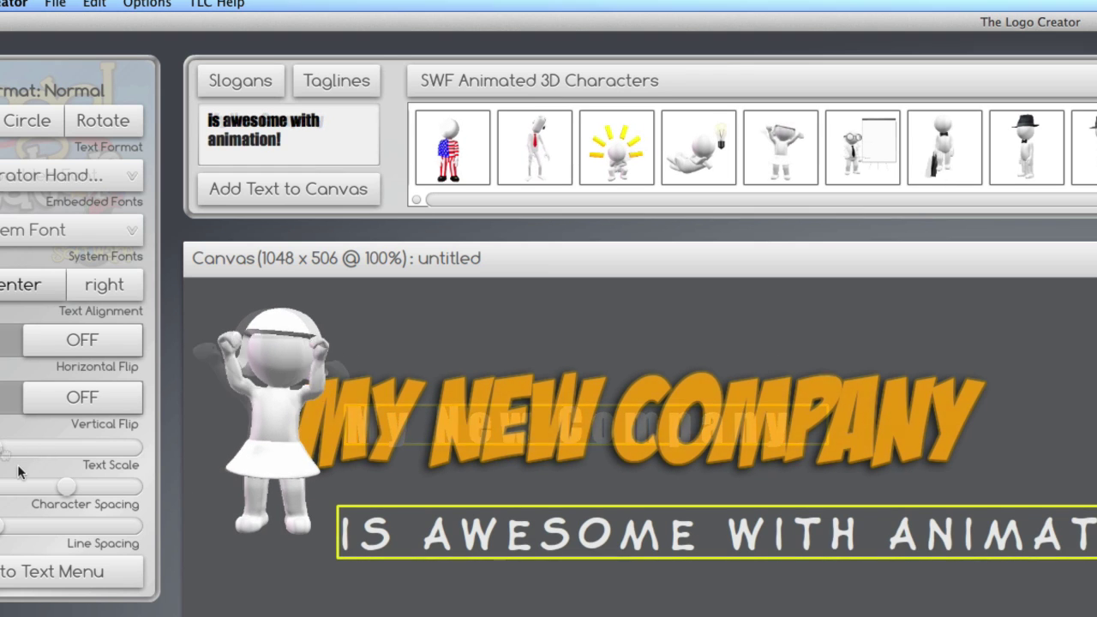
drag(66, 489, 56, 487)
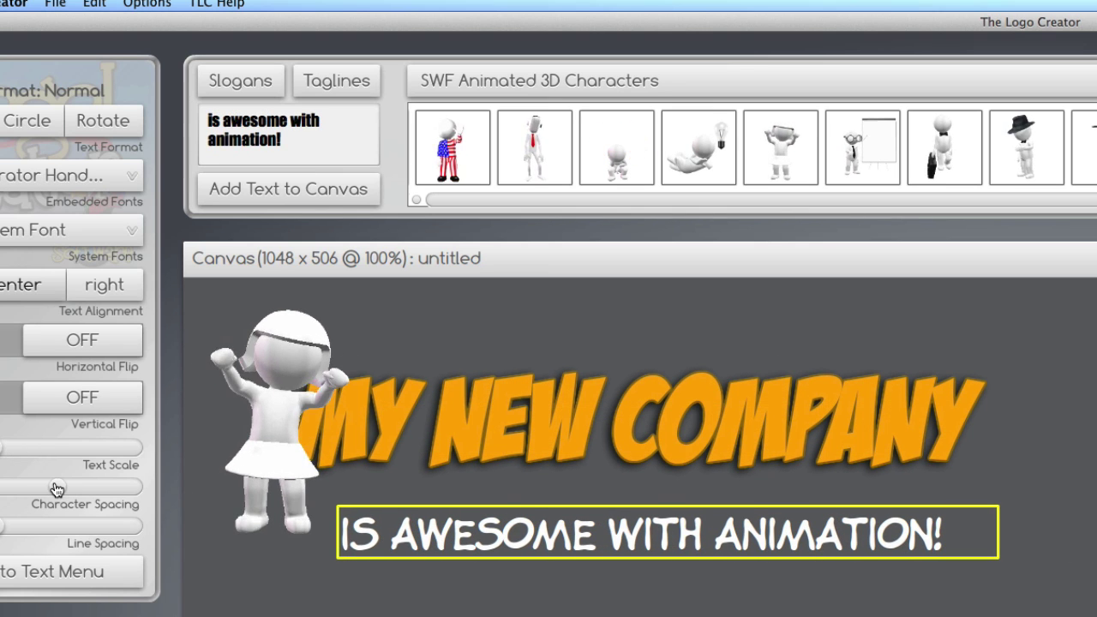
drag(434, 540, 455, 501)
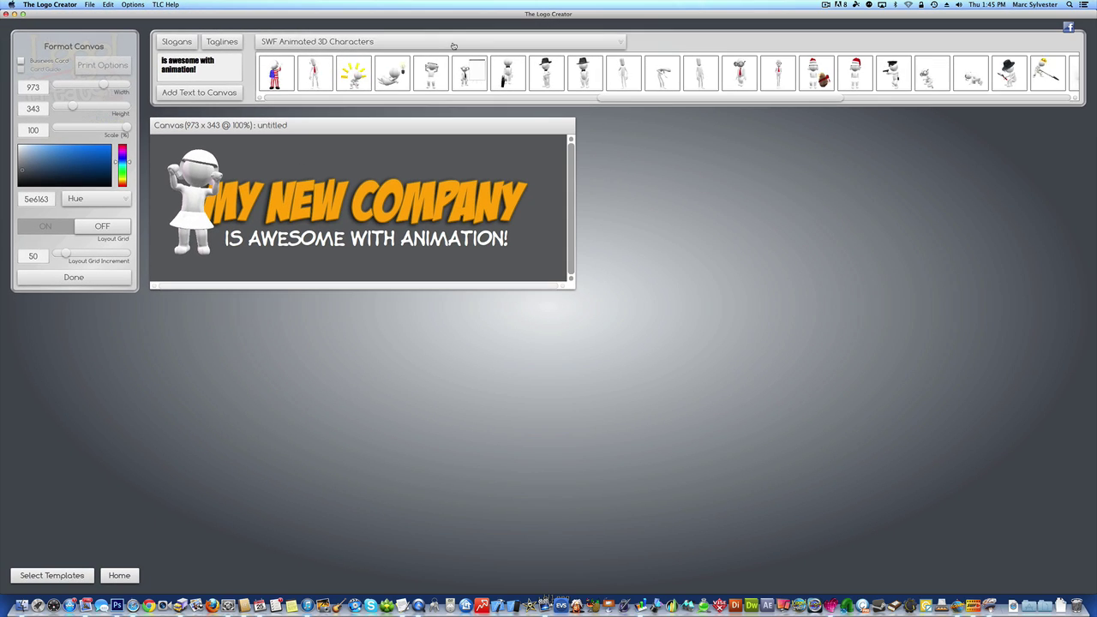
click(454, 43)
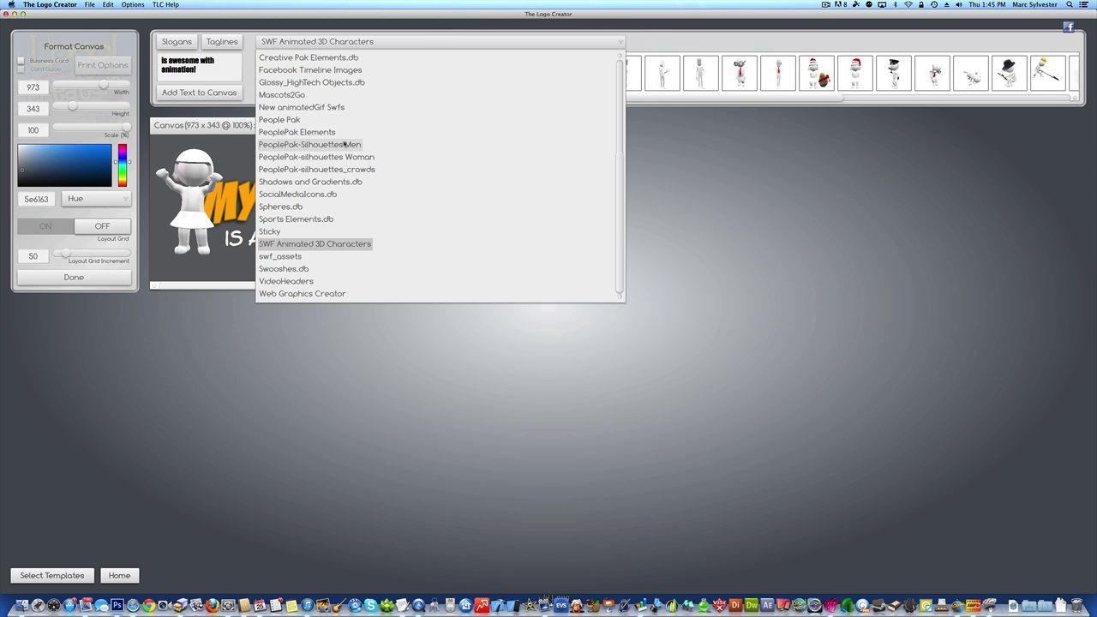
- Add the dark red texture from Backgrounds n Textures.db and send it to the back
scroll(343, 144, up, 5)
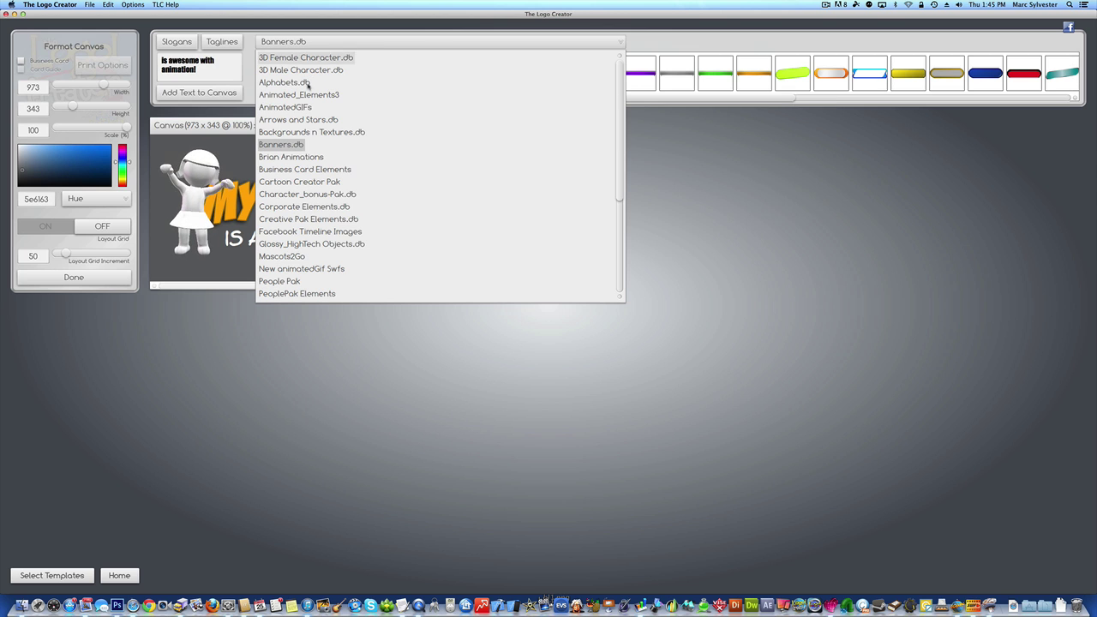
click(298, 132)
click(407, 73)
click(133, 4)
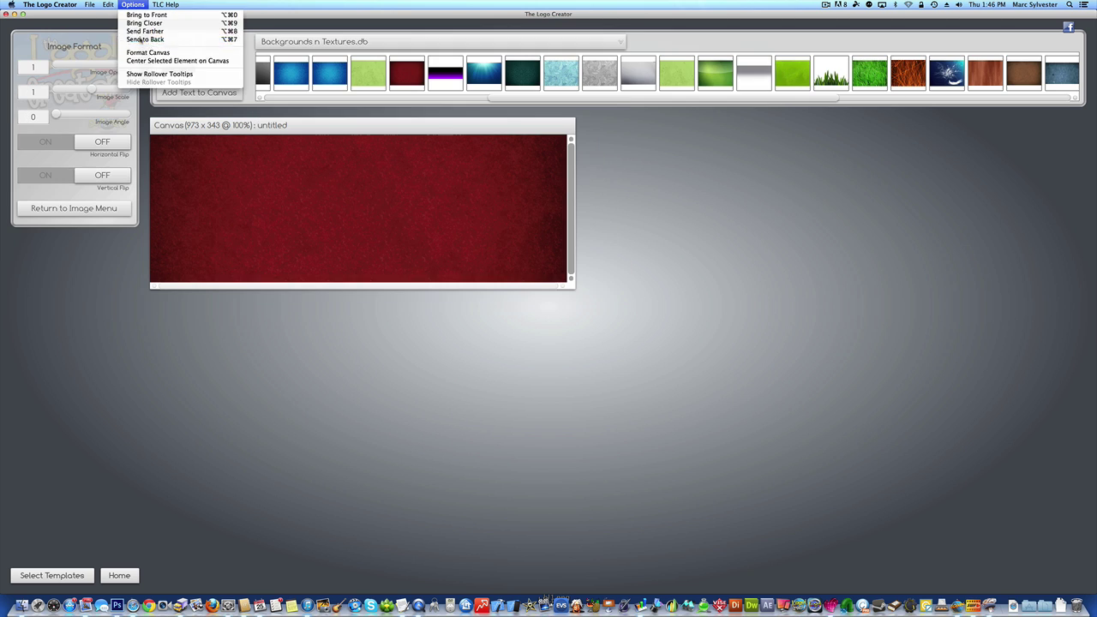
click(140, 37)
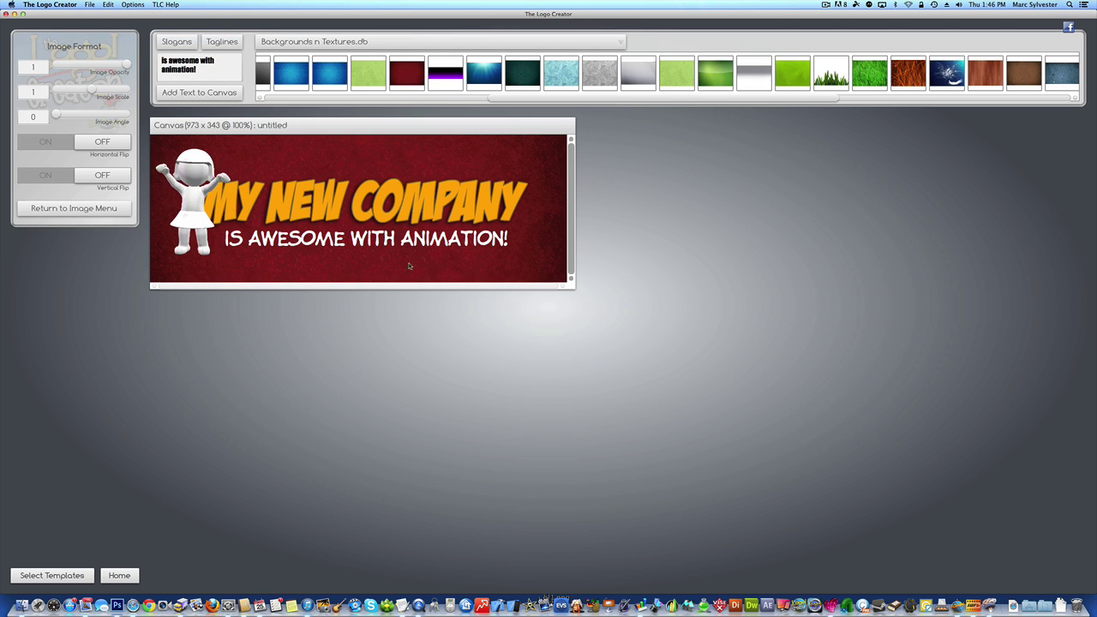
- Delete the white character, discard a trial caped character, and place the presenter with flipchart
click(192, 197)
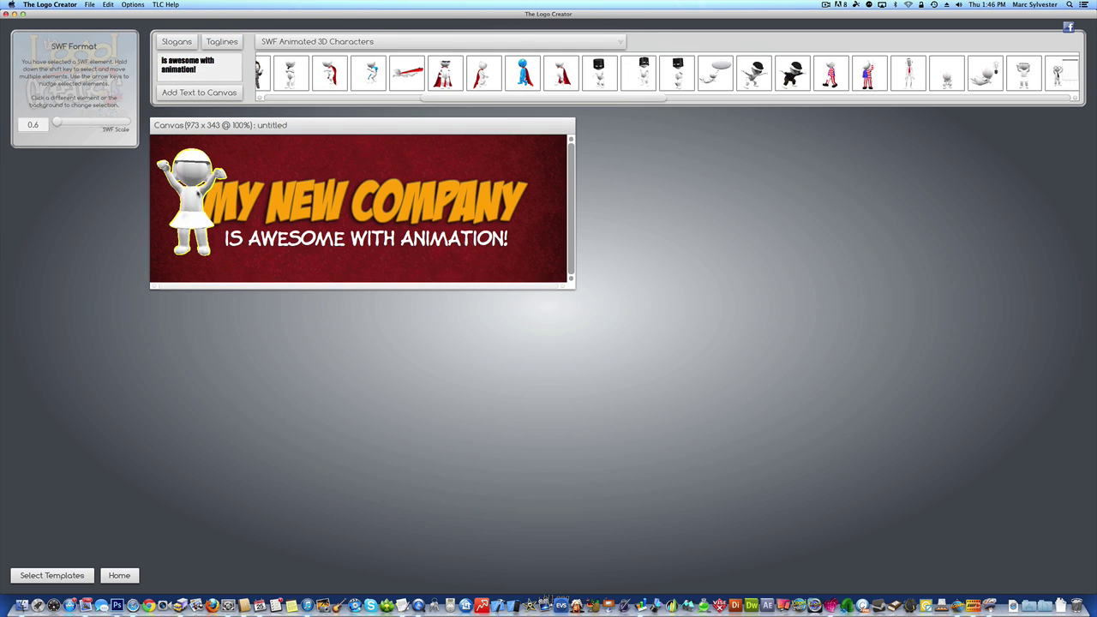
key(Delete)
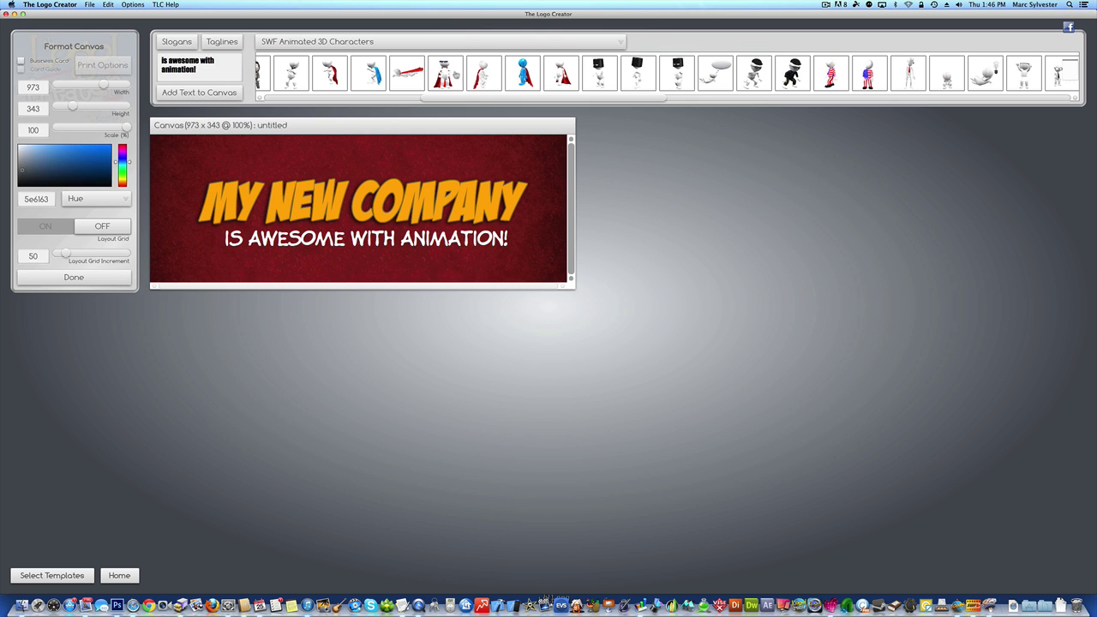
drag(240, 203, 269, 212)
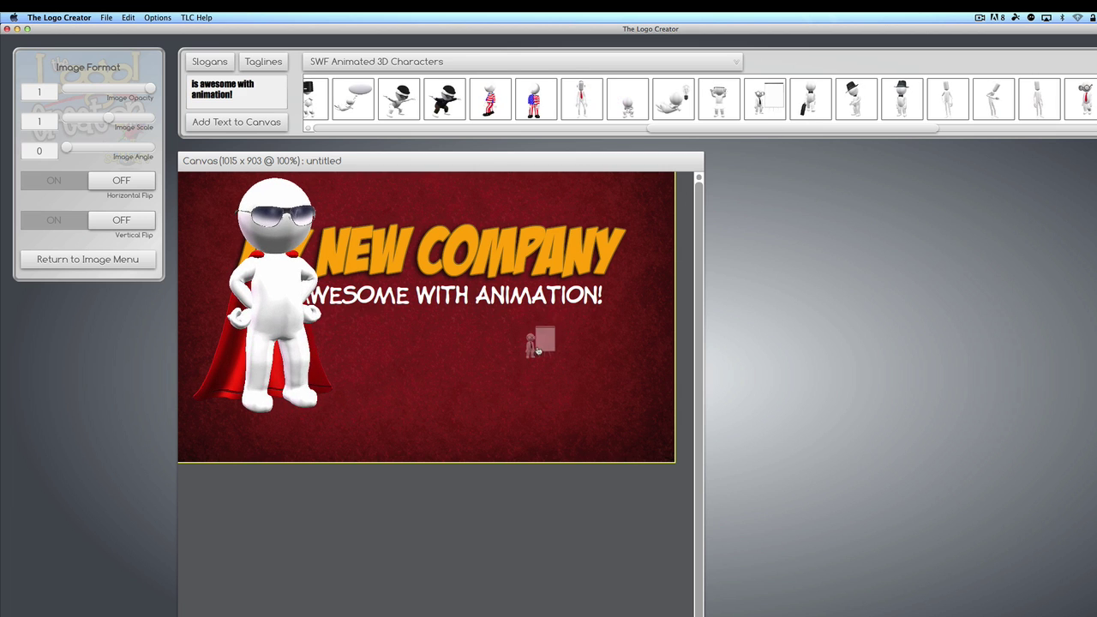
click(337, 339)
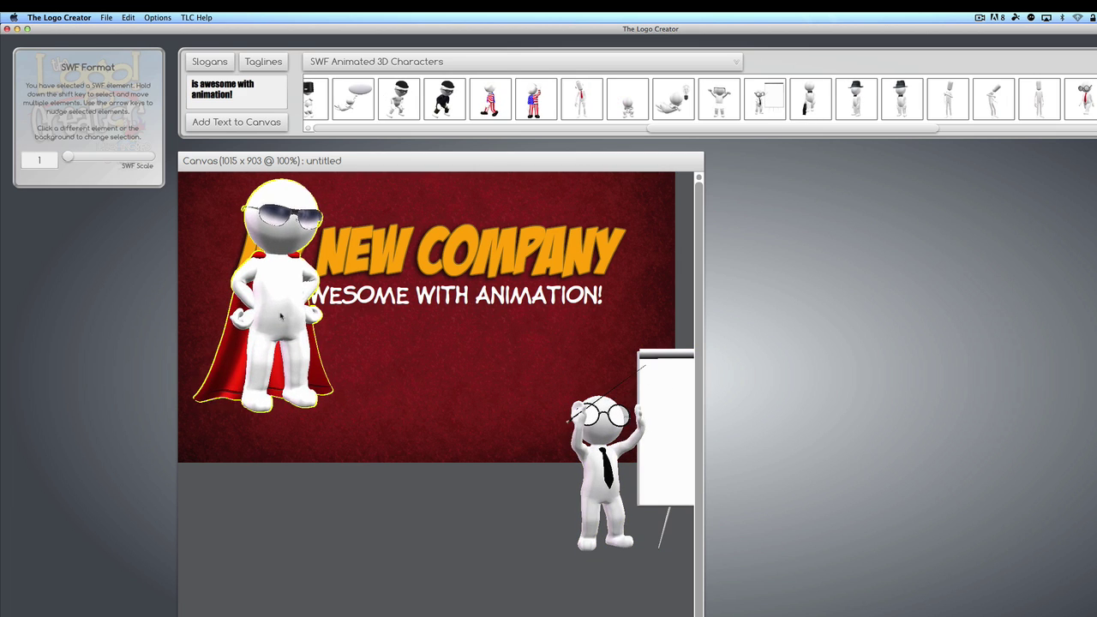
key(Delete)
mouse_move(602, 420)
mouse_down()
mouse_move(545, 333)
mouse_move(446, 313)
mouse_move(361, 273)
mouse_up()
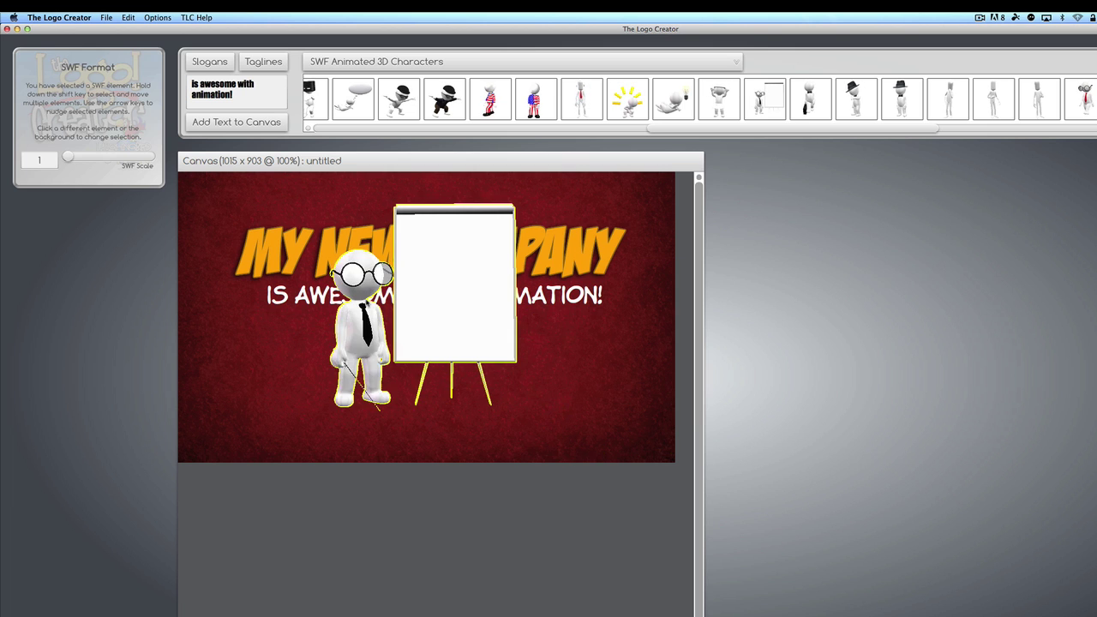
- Add a 'sign text' label and place it on the presenter's flipchart
click(473, 421)
text(sign text)
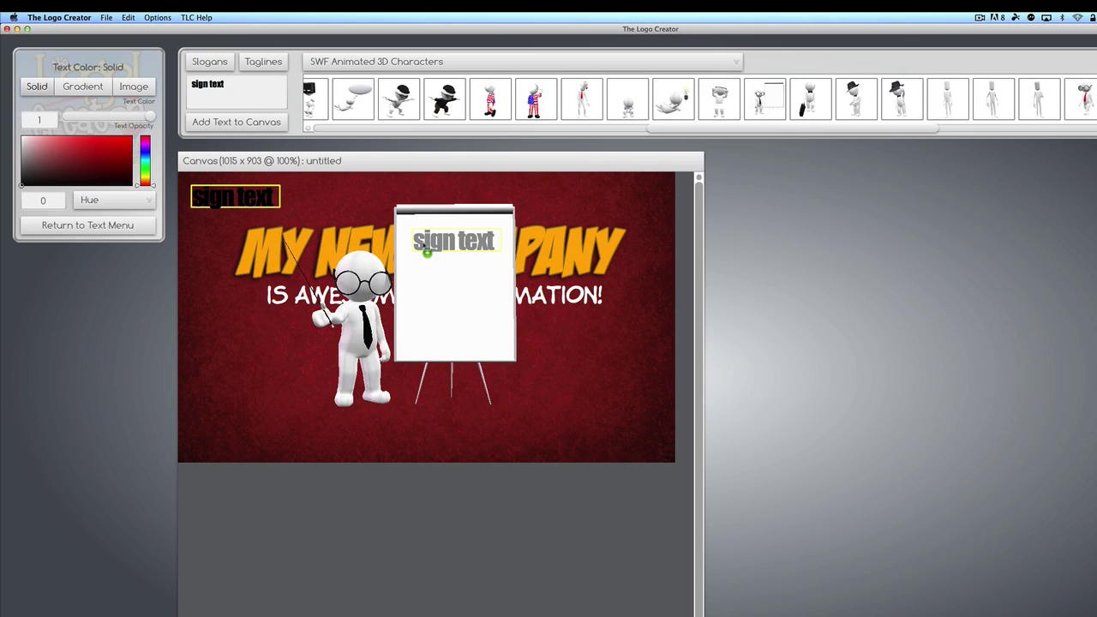
drag(426, 277, 438, 283)
click(422, 492)
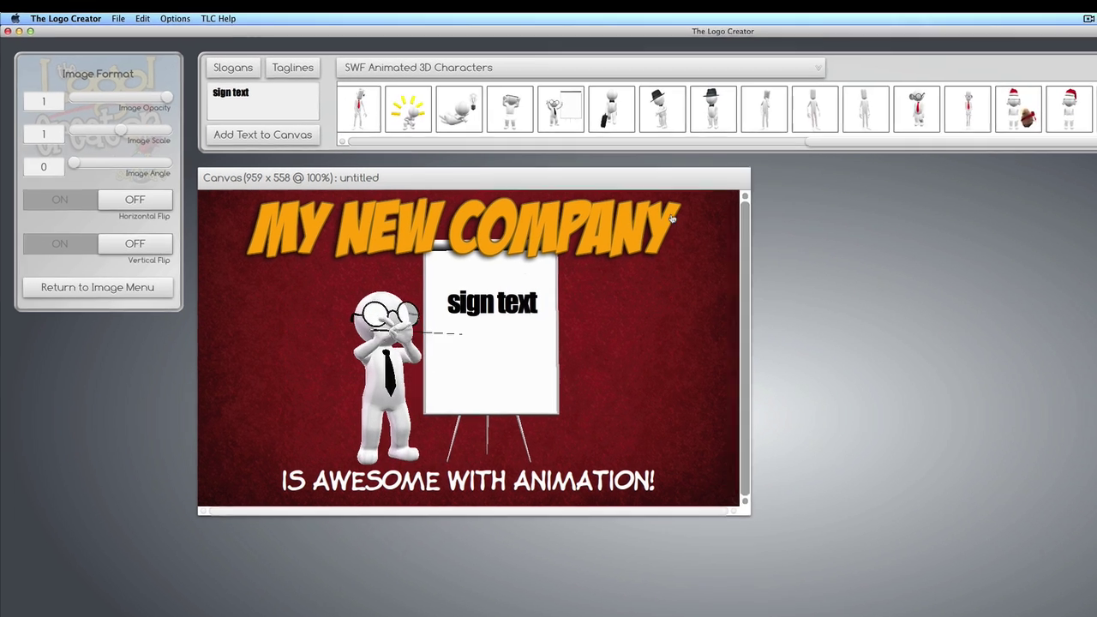
- Remove the presenter, then add and delete a trial hard-hat worker character
key(Delete)
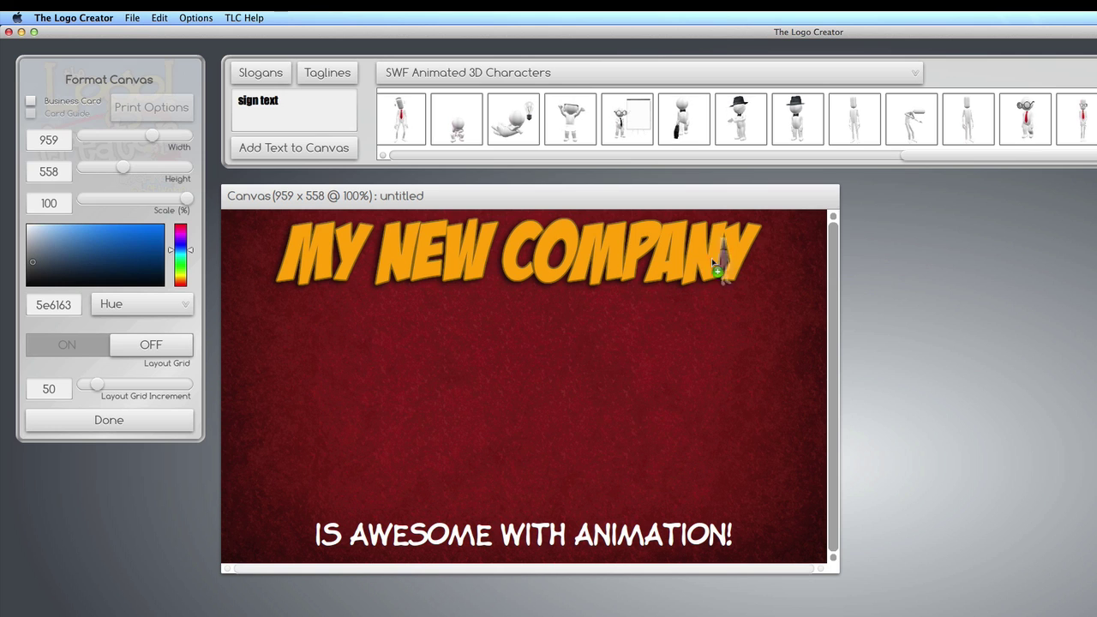
click(538, 335)
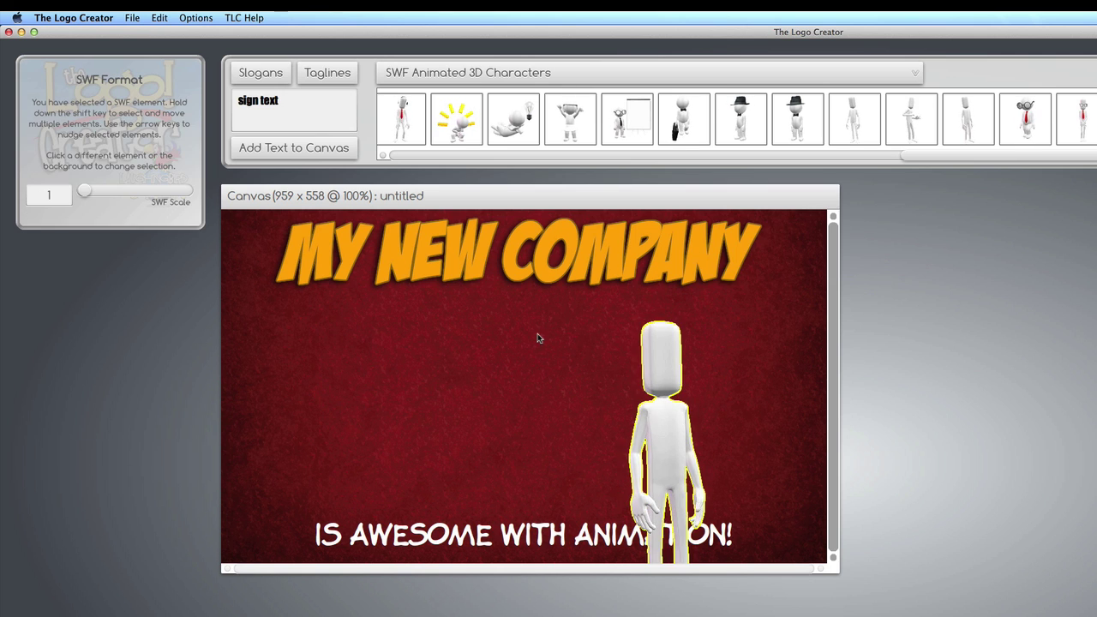
drag(539, 339, 292, 364)
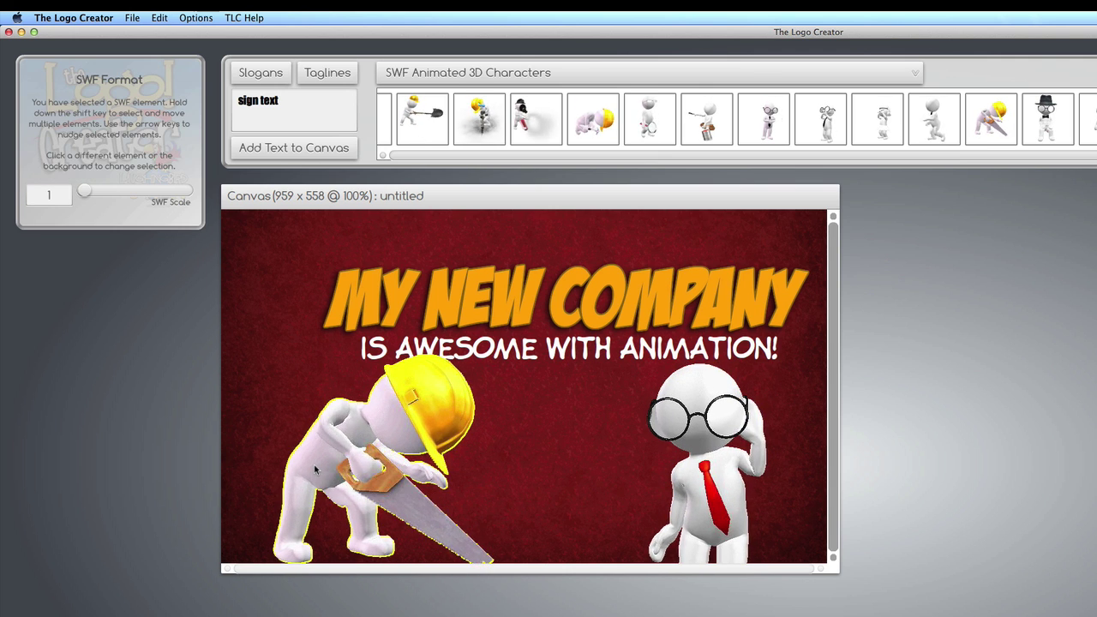
key(Delete)
- Discard the glasses character and drag the bow-tied professor beside the headline
click(694, 429)
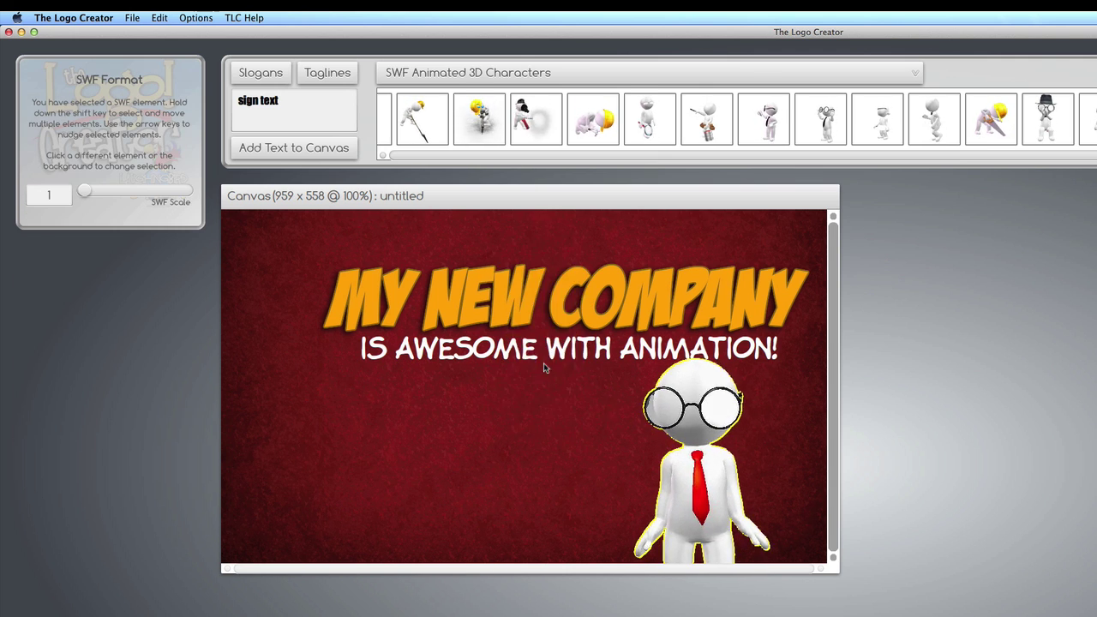
drag(694, 429, 544, 362)
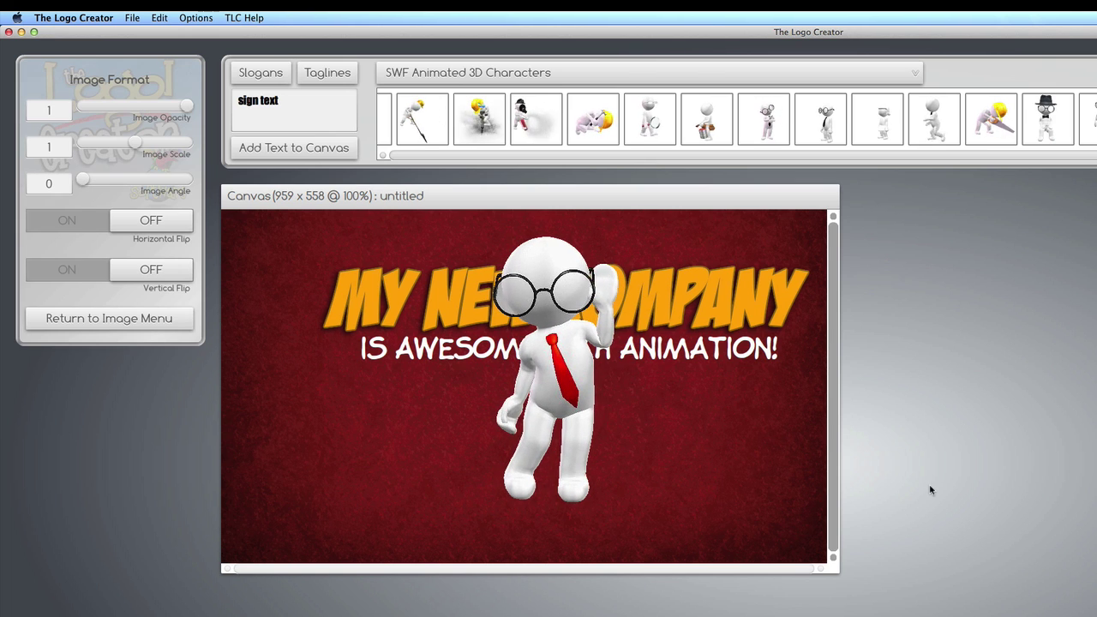
click(550, 317)
key(Delete)
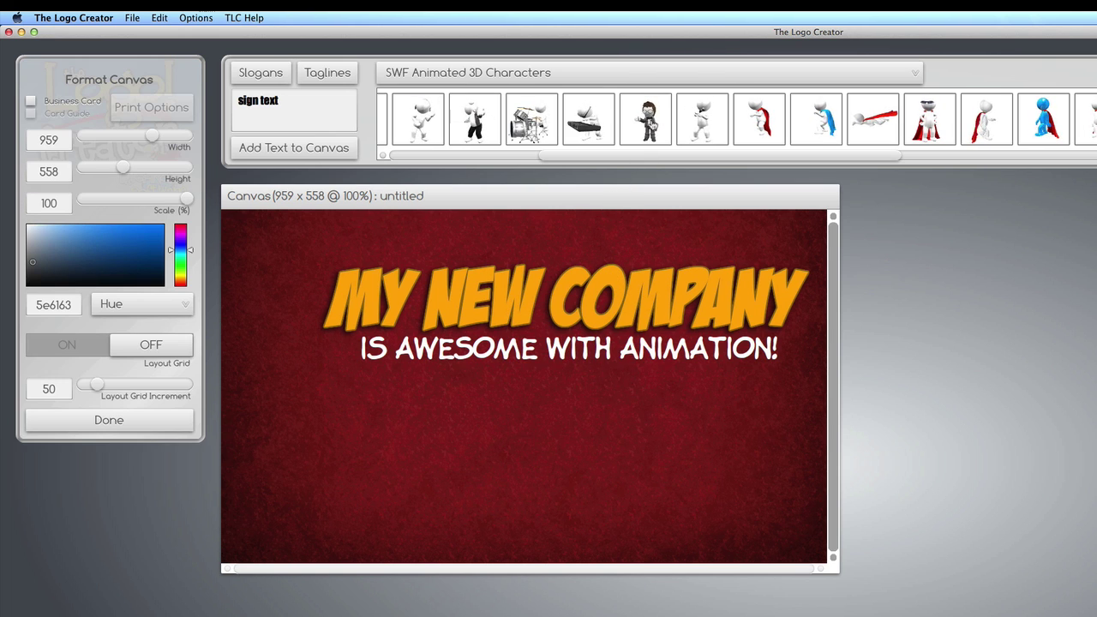
click(375, 346)
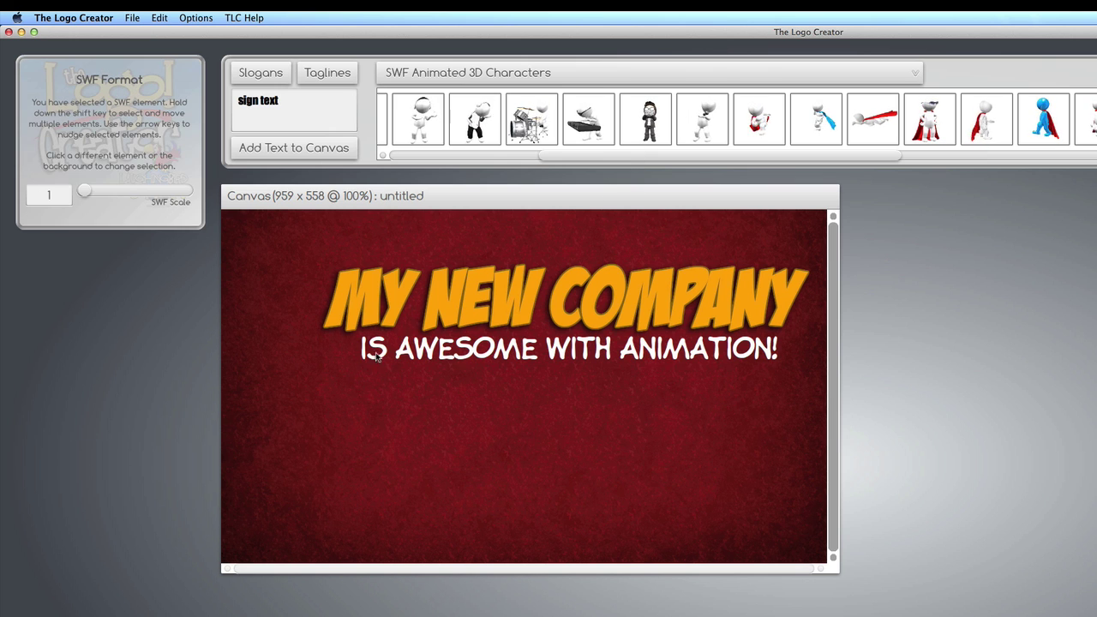
mouse_move(375, 356)
mouse_down()
mouse_move(358, 394)
mouse_move(287, 369)
mouse_up()
- Resize the canvas to 943 × 498 and embed the exported SWF banner in the WordPress post
drag(837, 570, 828, 533)
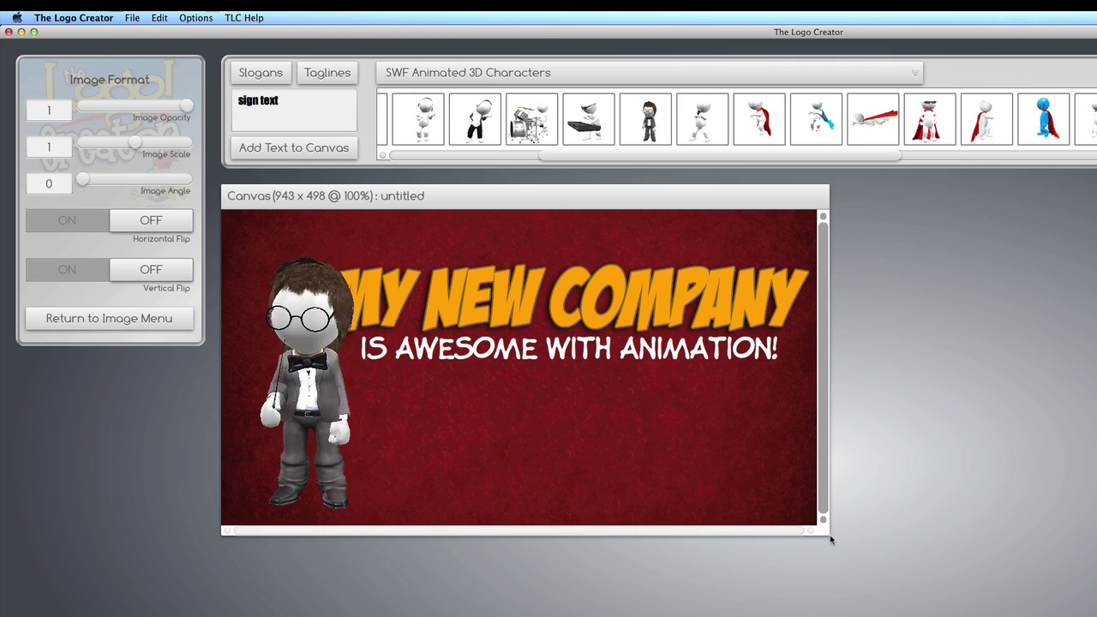
click(196, 17)
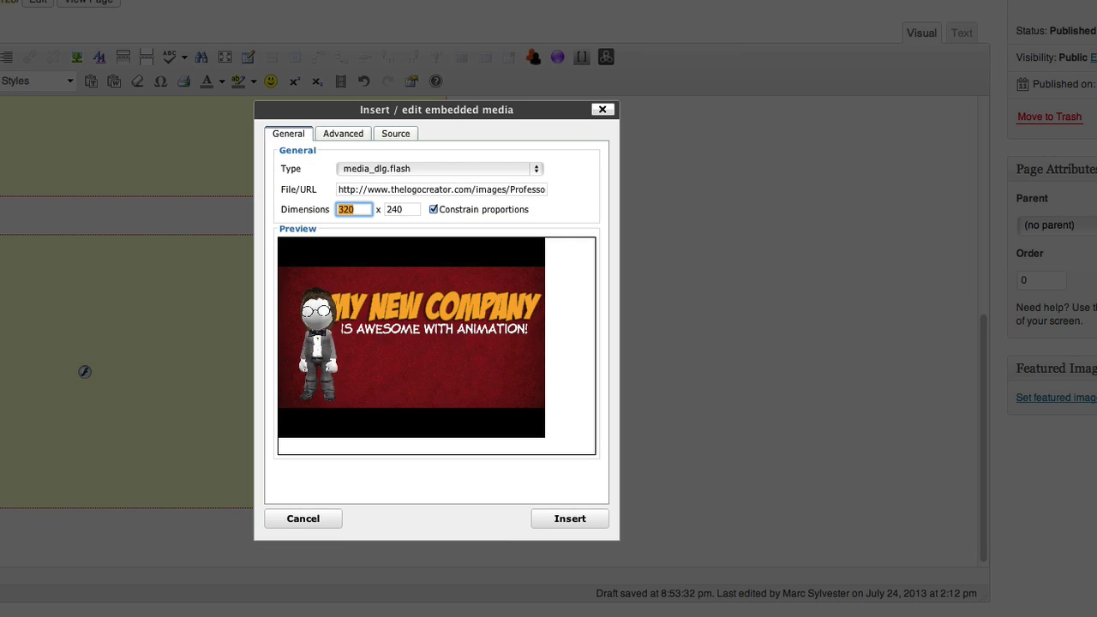
text(640)
key(Tab)
text(498)
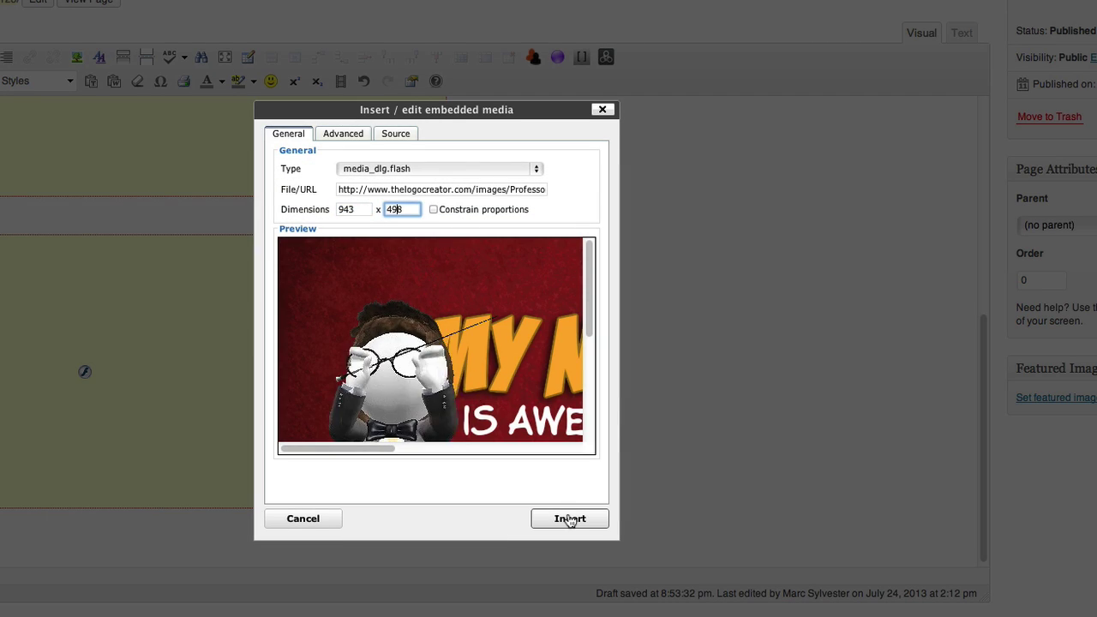
click(570, 519)
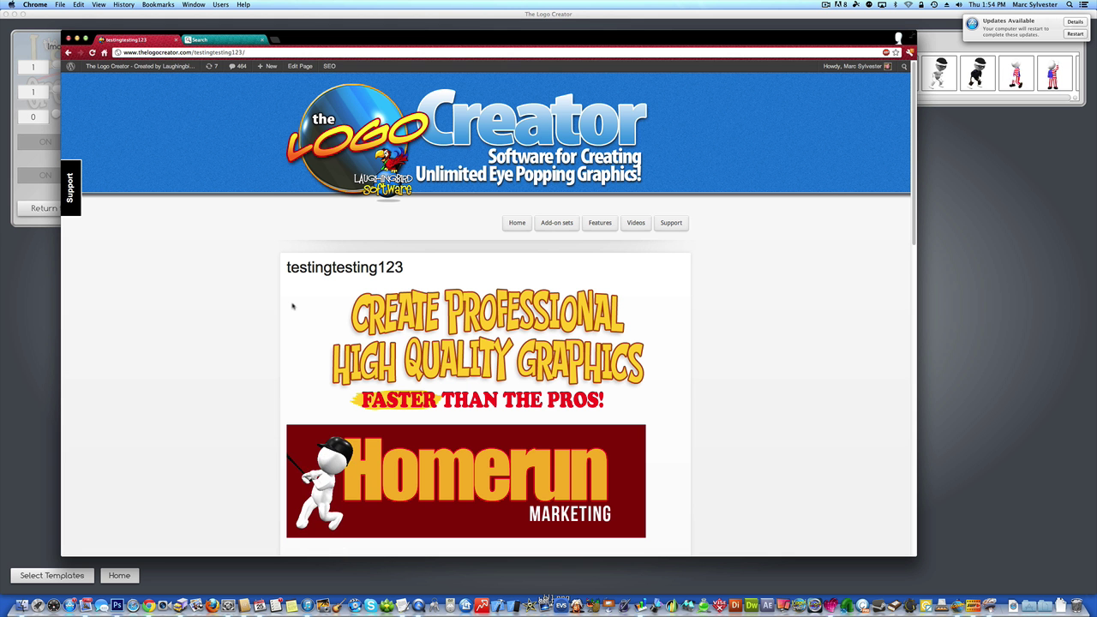
- Scroll the testingtesting123 page to view the live animated banner, then return to the Logo Creator
scroll(292, 306, down, 1)
scroll(292, 300, down, 3)
scroll(291, 293, down, 2)
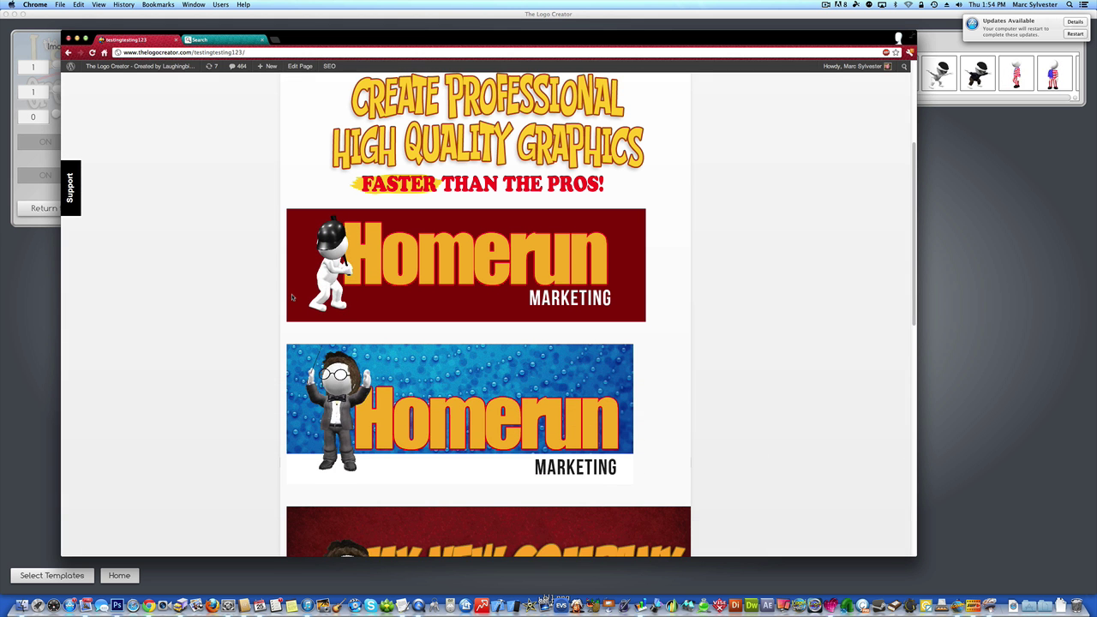
scroll(290, 293, down, 3)
scroll(293, 294, down, 2)
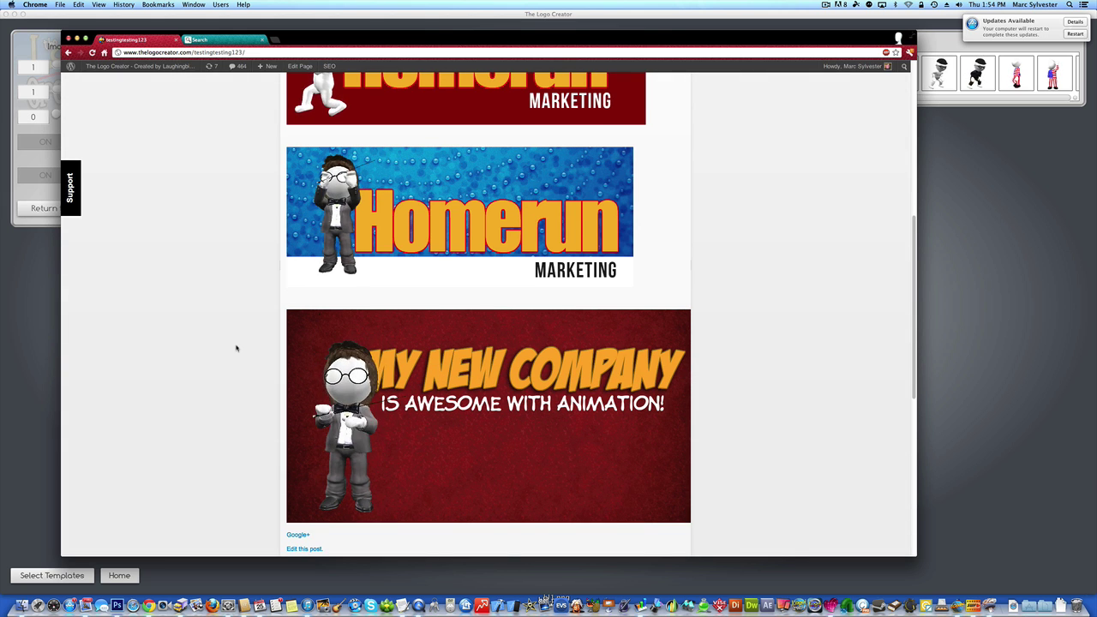
scroll(373, 126, up, 2)
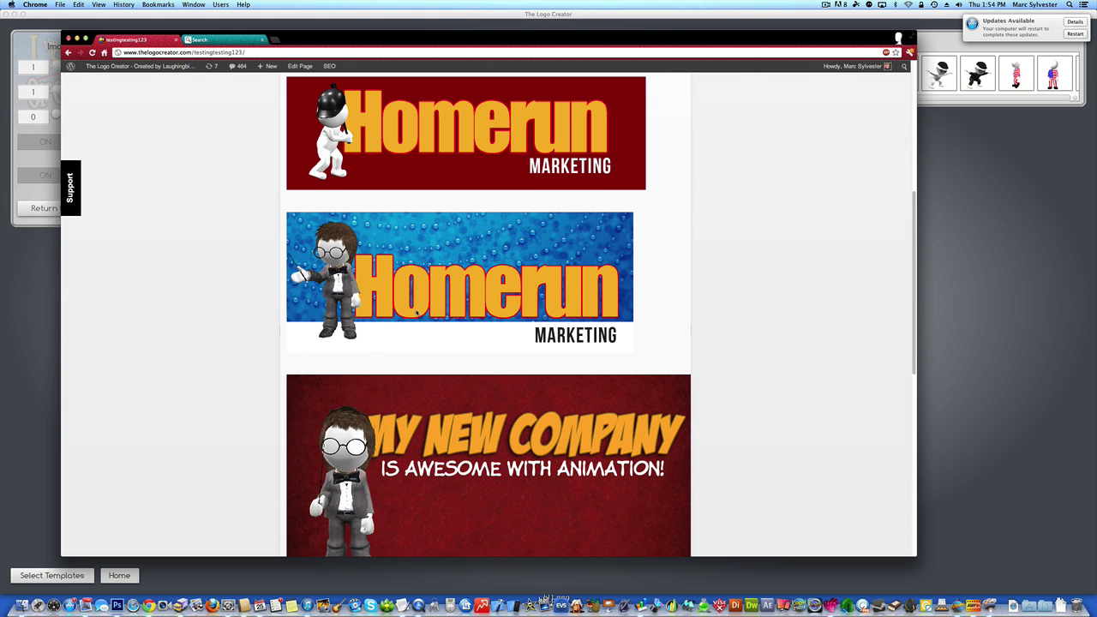
key(super+Tab)
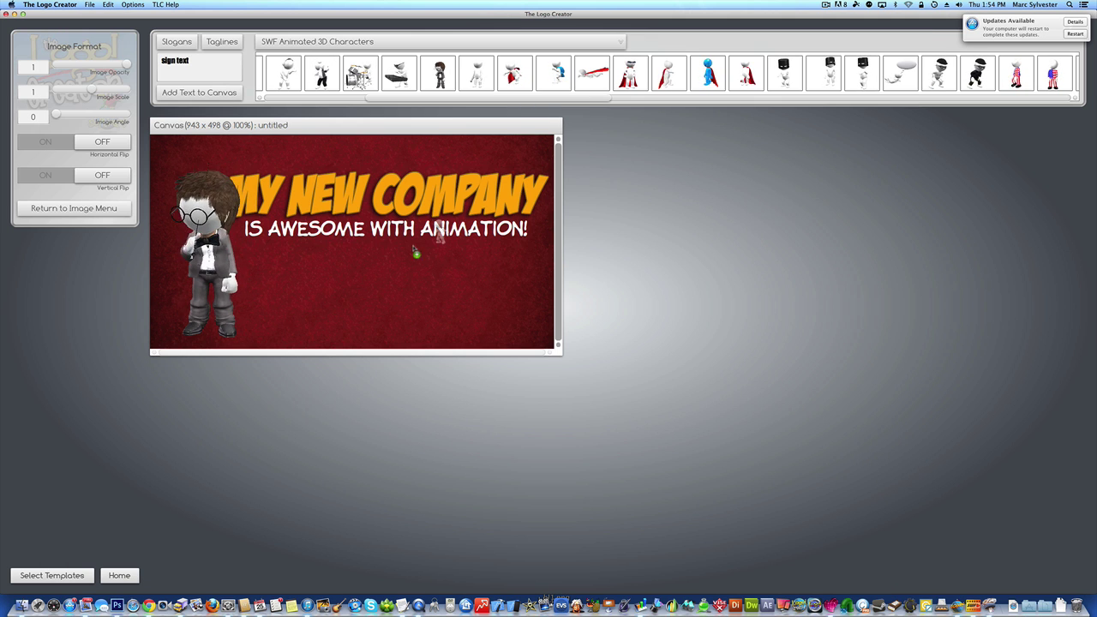
- Place the blue-caped hero character on the banner beside the bow-tied professor
click(402, 252)
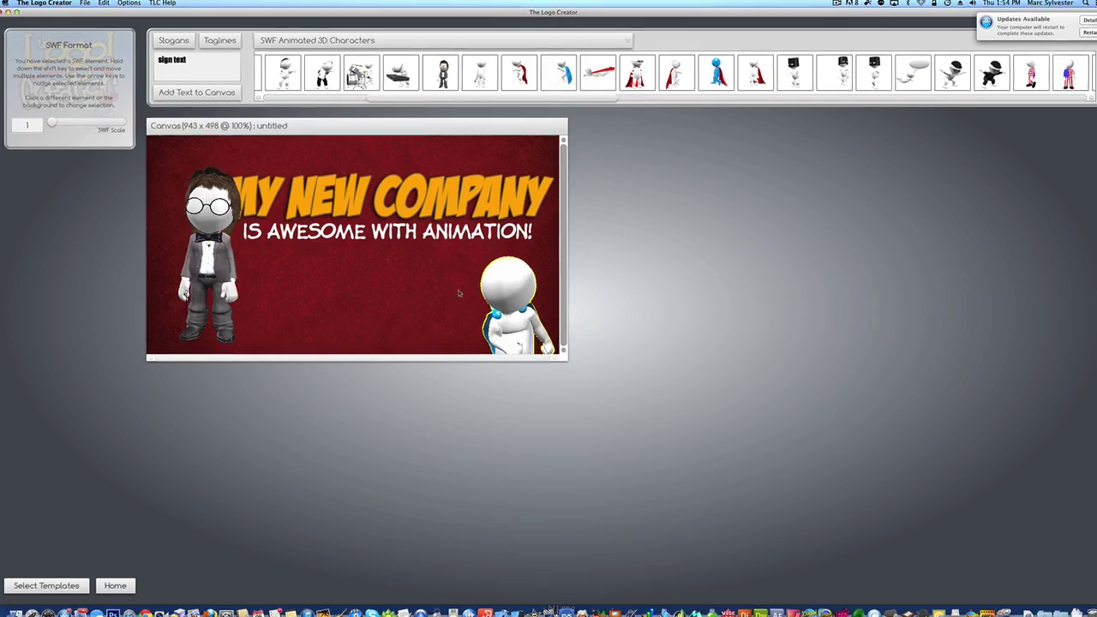
mouse_move(402, 253)
mouse_down()
mouse_move(415, 260)
mouse_move(372, 267)
mouse_up()
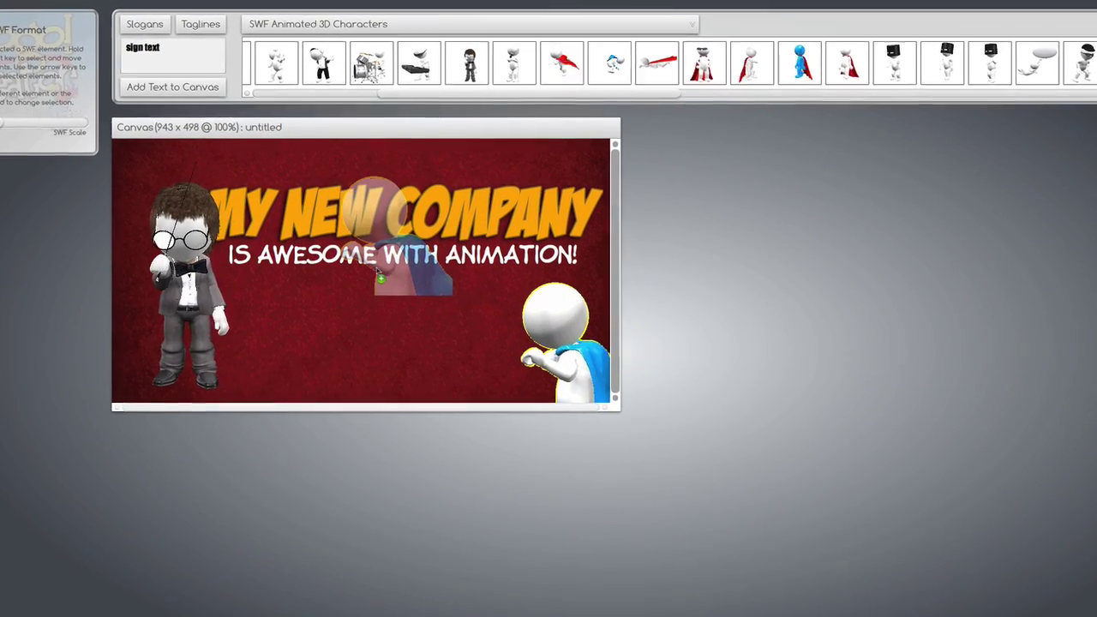
click(480, 328)
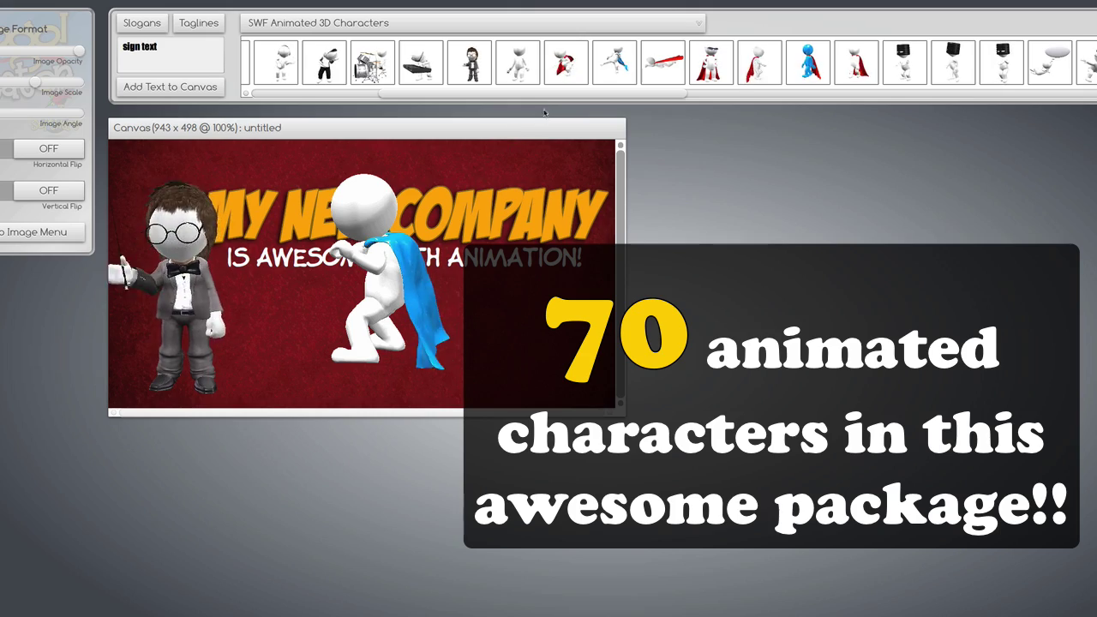
- Scroll the character strip and place the stars-and-stripes character at the banner's right edge
drag(549, 99, 711, 99)
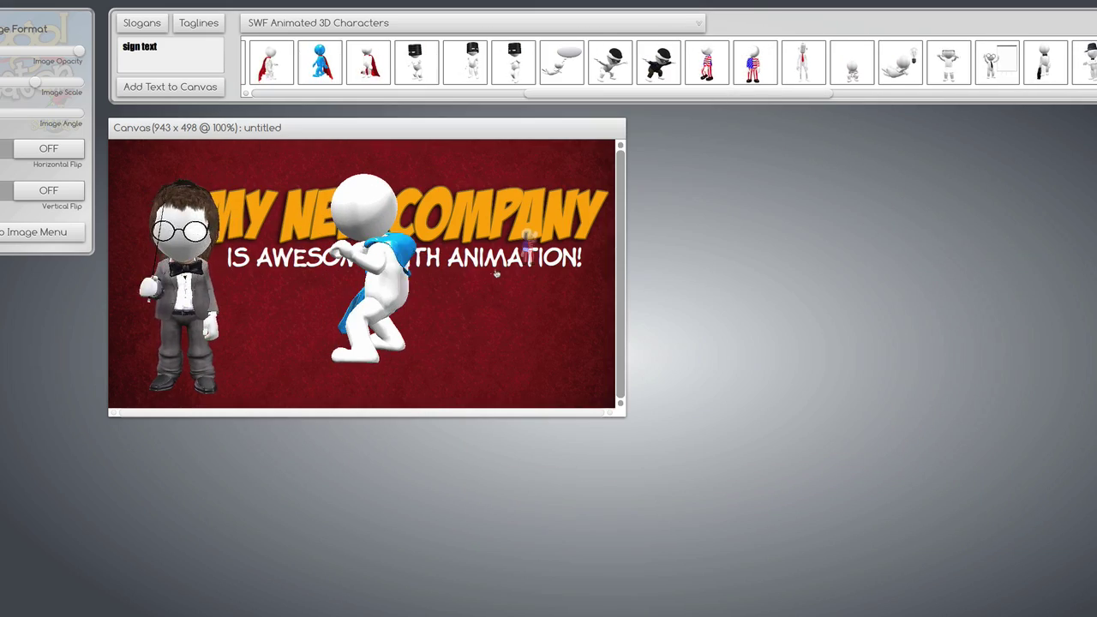
drag(485, 283, 485, 282)
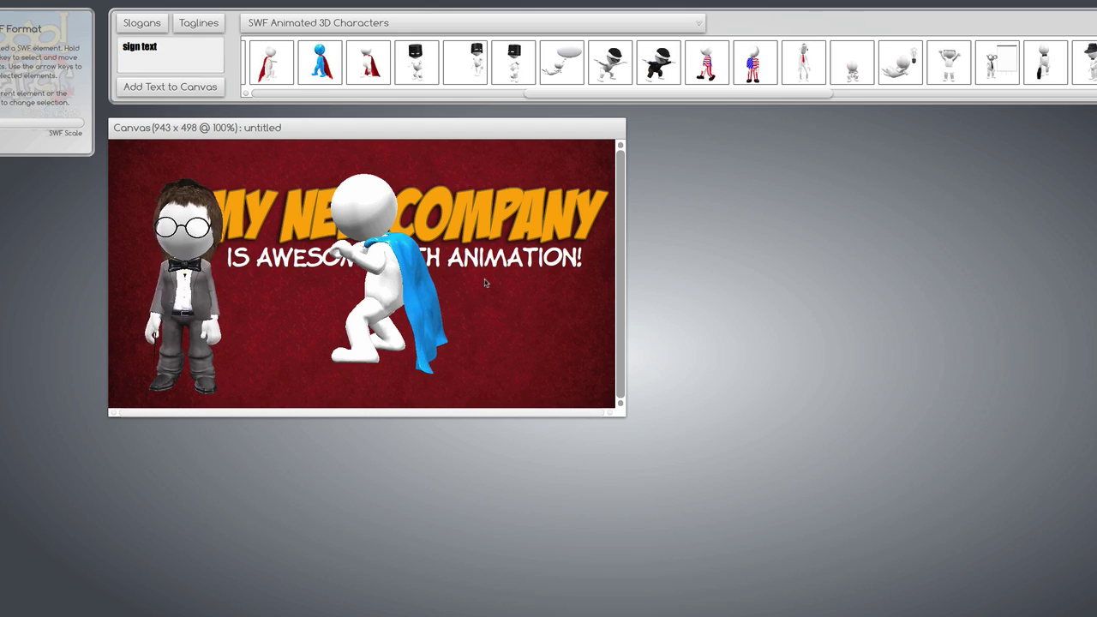